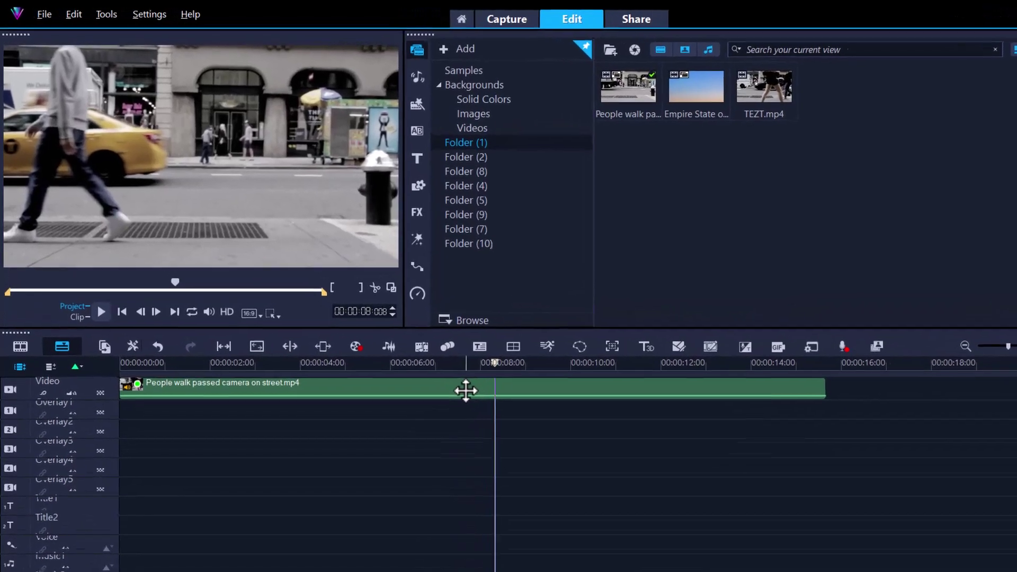
- Scrub the street footage to around 7 seconds to find the taxi
{"action": "left_click", "coordinate": [429, 341]}
{"action": "left_click_drag", "start_coordinate": [450, 320], "coordinate": [386, 318]}
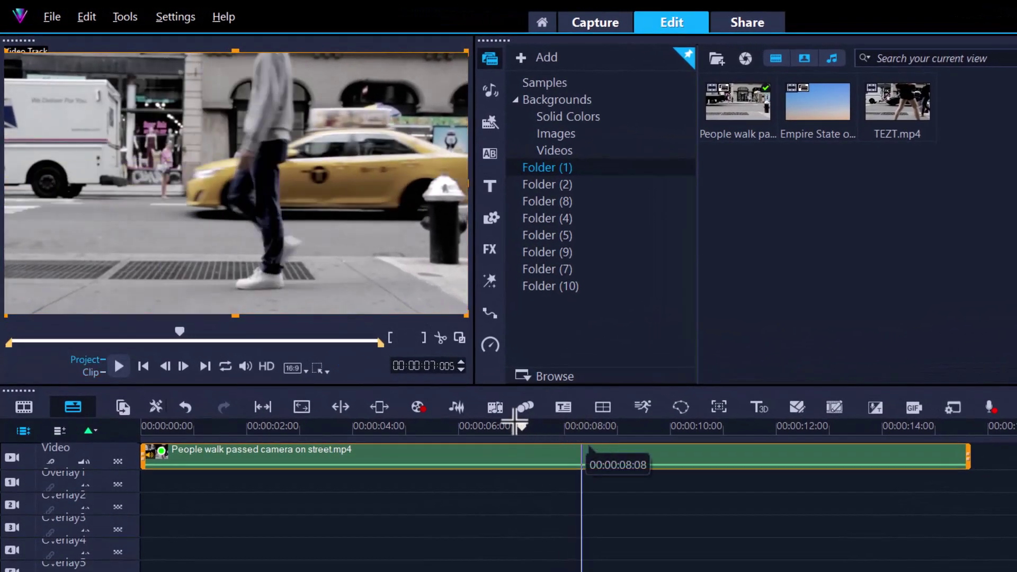
{"action": "left_click_drag", "start_coordinate": [514, 422], "coordinate": [552, 431]}
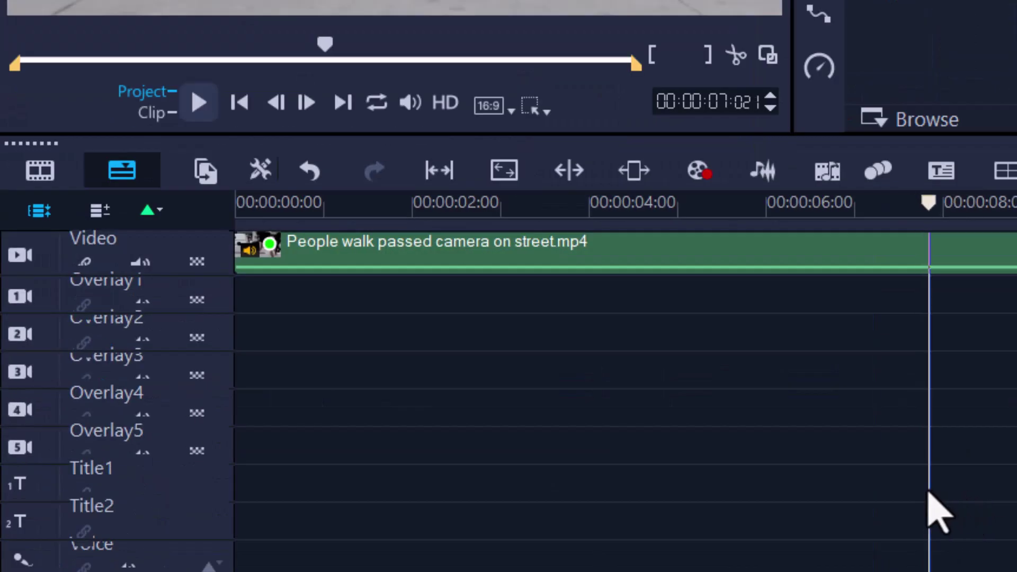
- Add a 'NEW YORK' title from the Title library and centre it in the frame
{"action": "left_click", "coordinate": [490, 186]}
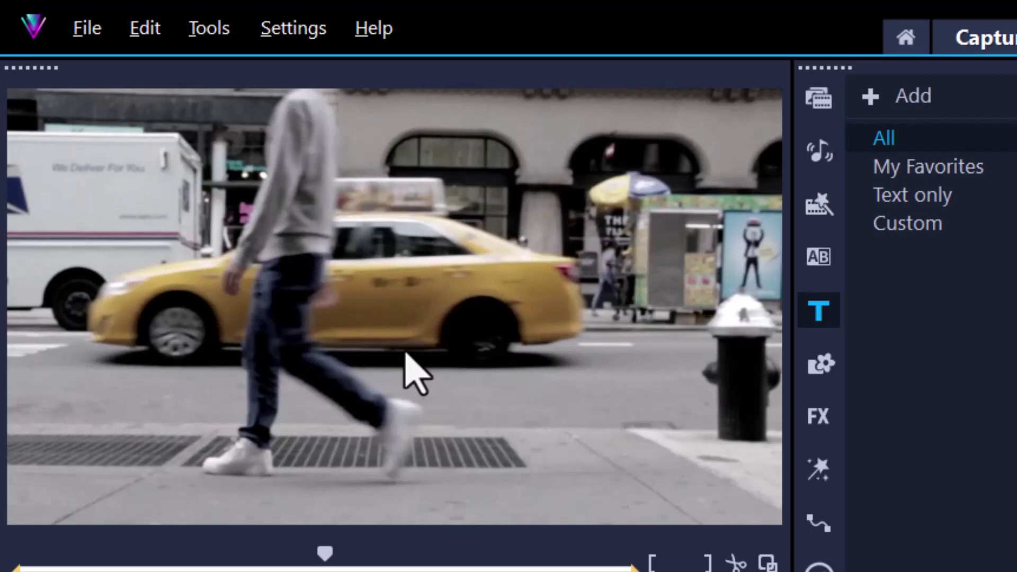
{"action": "double_click", "coordinate": [406, 354]}
{"action": "type", "text": "NEW YORK"}
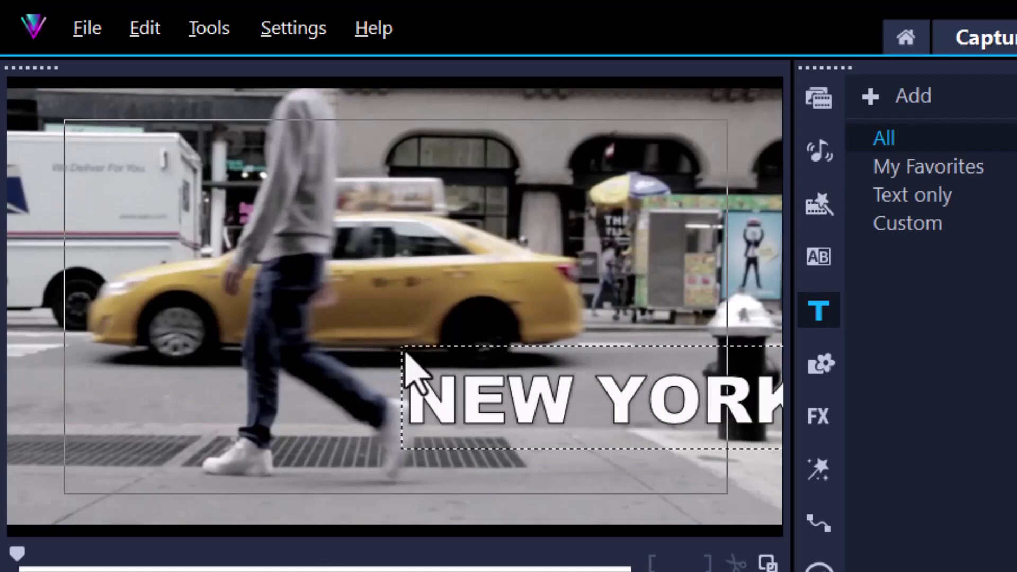
{"action": "left_click", "coordinate": [404, 345]}
{"action": "left_click_drag", "start_coordinate": [523, 420], "coordinate": [359, 294]}
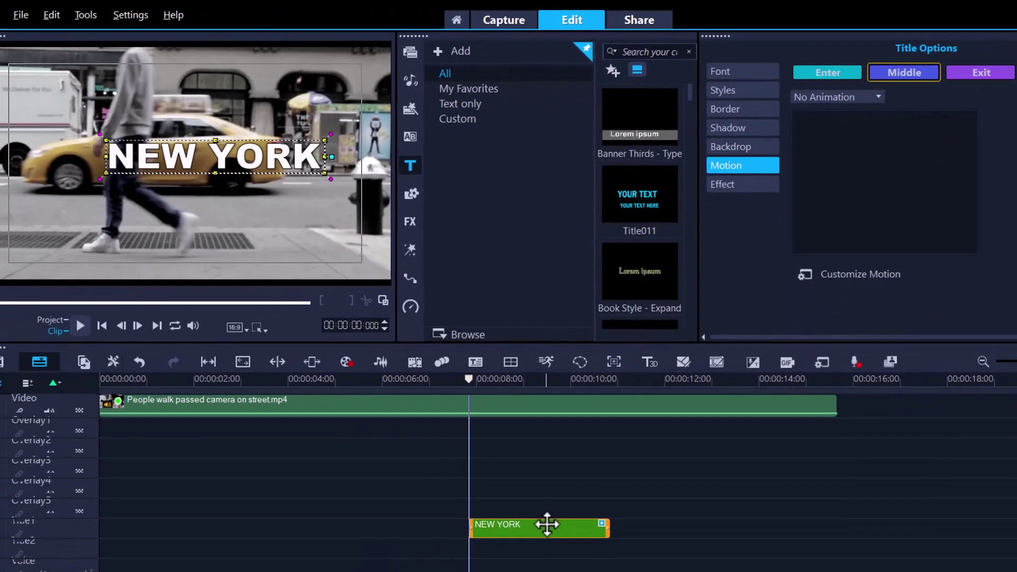
- Move the NEW YORK title onto Overlay1 and give it the AB Drop middle animation
{"action": "left_click_drag", "start_coordinate": [547, 530], "coordinate": [549, 430]}
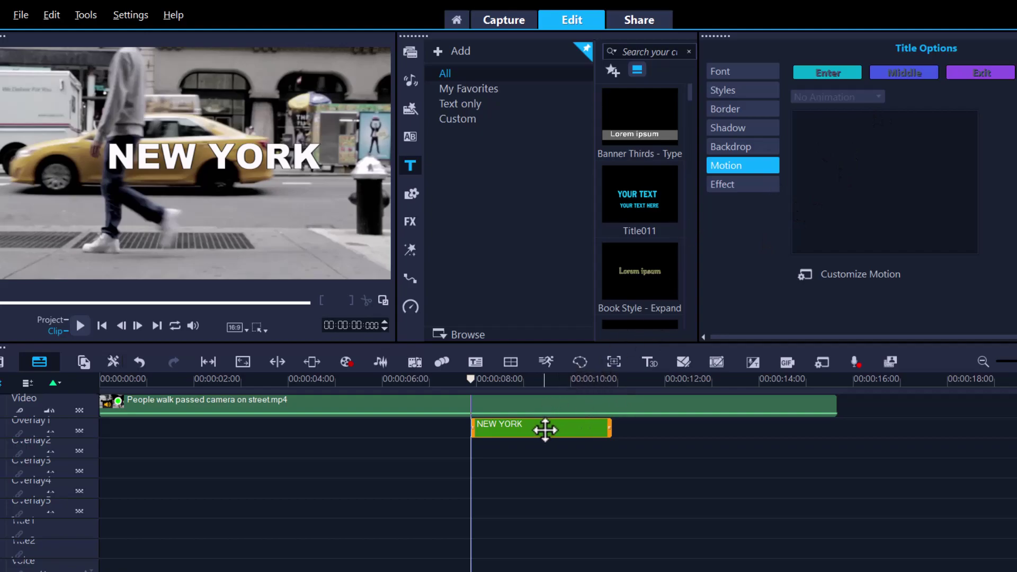
{"action": "left_click", "coordinate": [175, 167]}
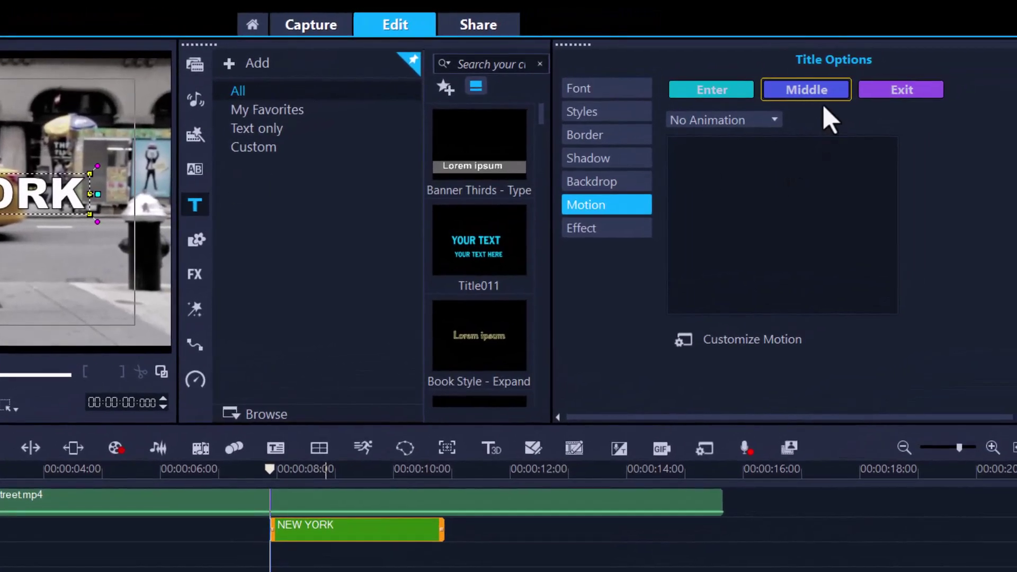
{"action": "left_click", "coordinate": [750, 122]}
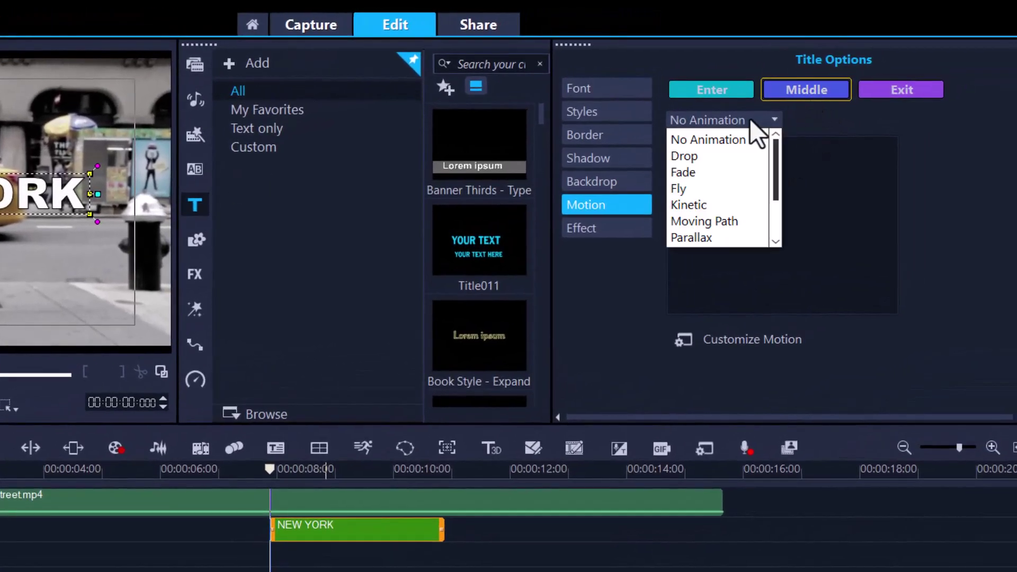
{"action": "left_click", "coordinate": [689, 156]}
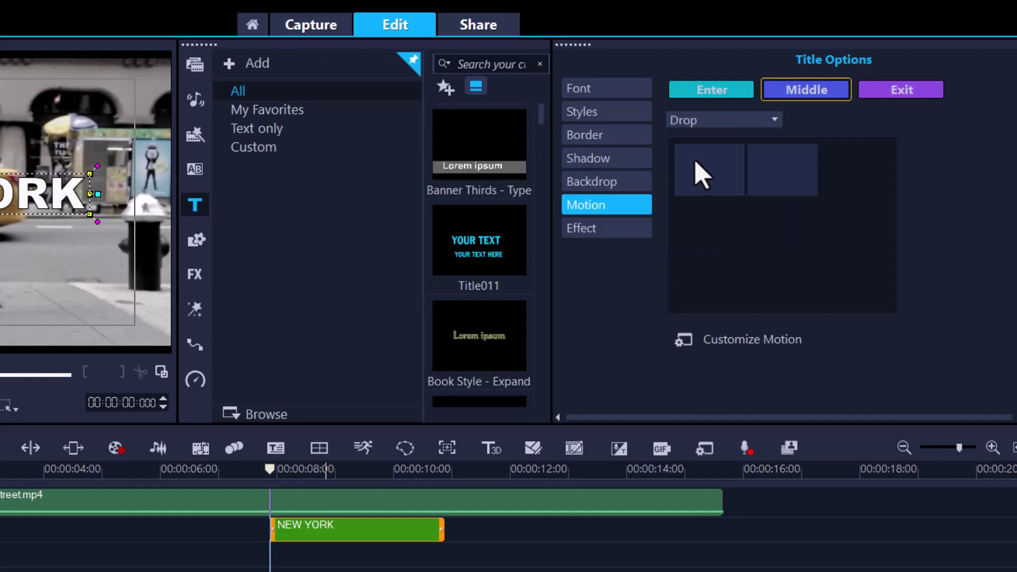
{"action": "left_click", "coordinate": [771, 173]}
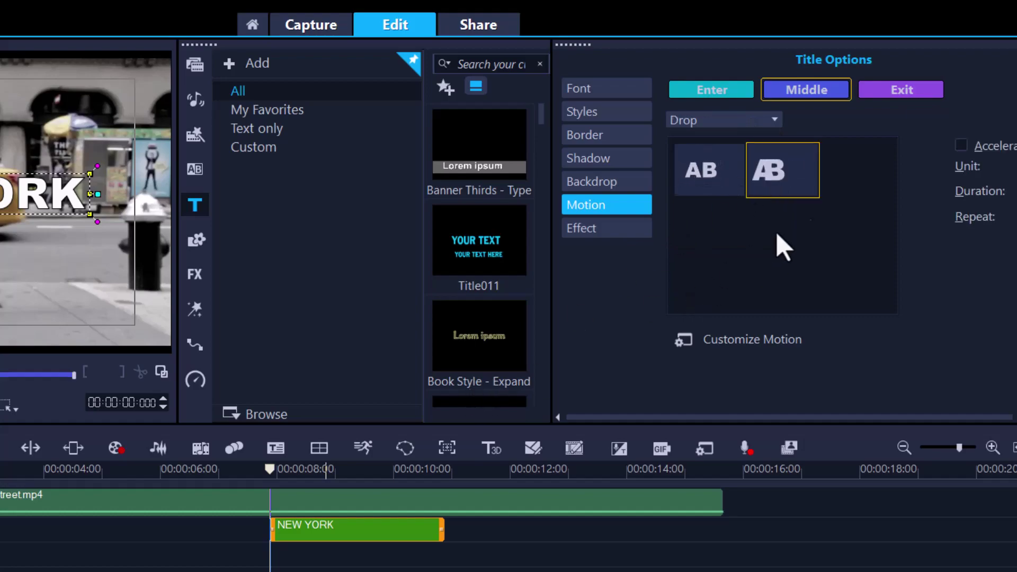
- Set the title's exit animation to Fade
{"action": "left_click", "coordinate": [903, 91]}
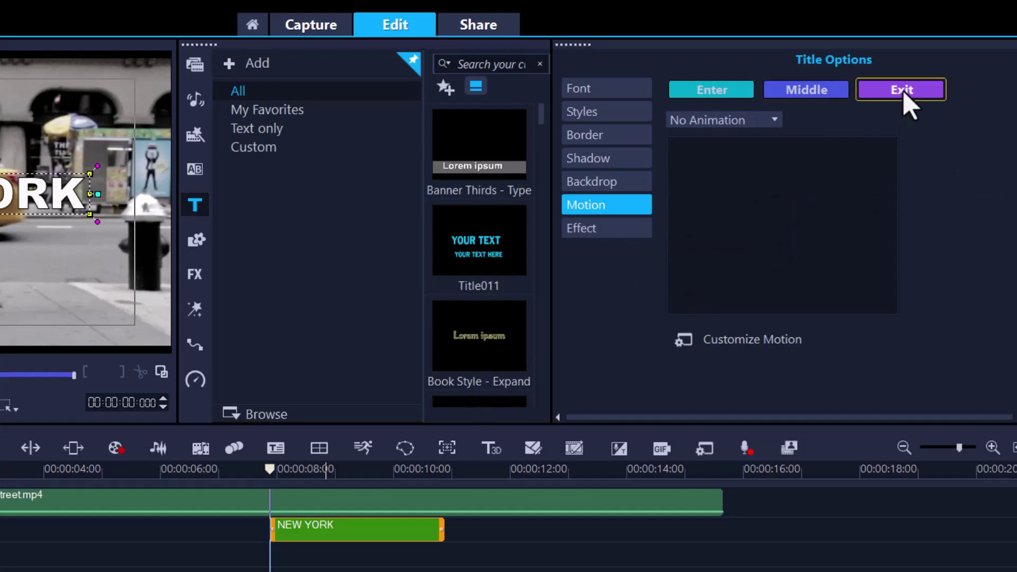
{"action": "left_click", "coordinate": [741, 120]}
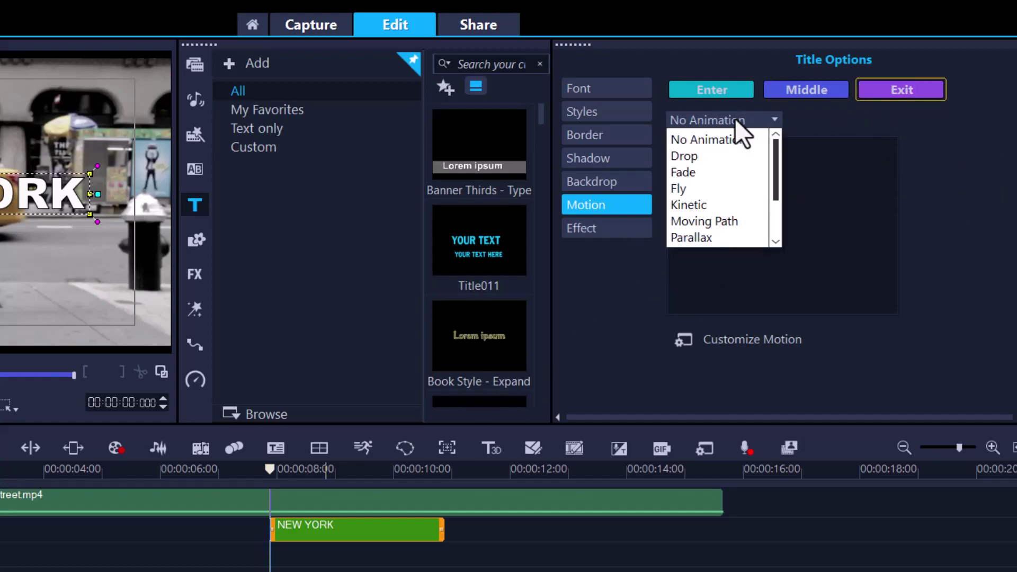
{"action": "left_click", "coordinate": [701, 171]}
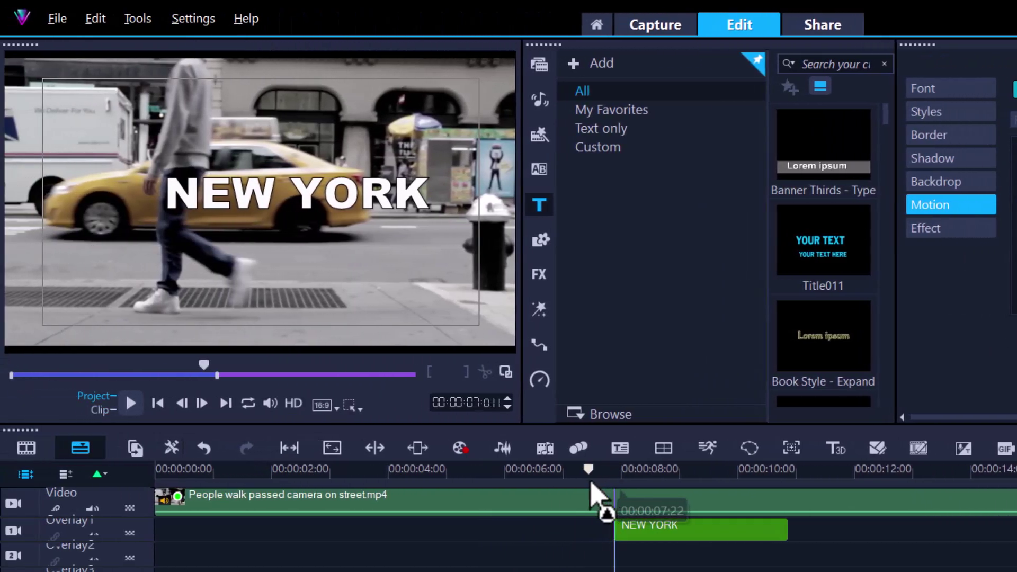
- Play back and scrub through the NEW YORK title animation
{"action": "left_click", "coordinate": [590, 475]}
{"action": "key", "text": "space"}
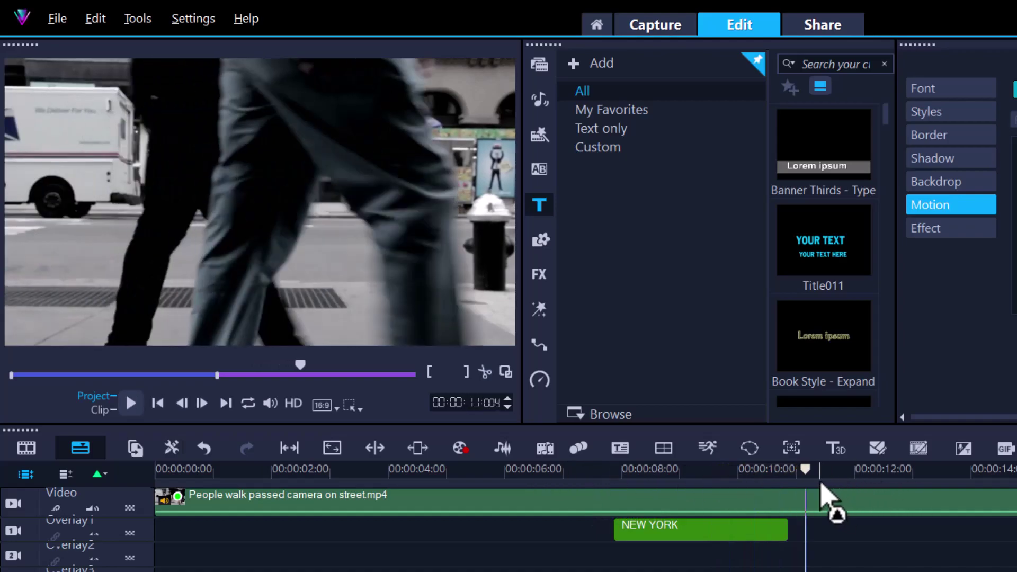
{"action": "left_click", "coordinate": [662, 480]}
{"action": "left_click_drag", "start_coordinate": [661, 482], "coordinate": [733, 482]}
- Keep Drop as the middle motion, set its duration to Short, and preview it
{"action": "left_click", "coordinate": [703, 540]}
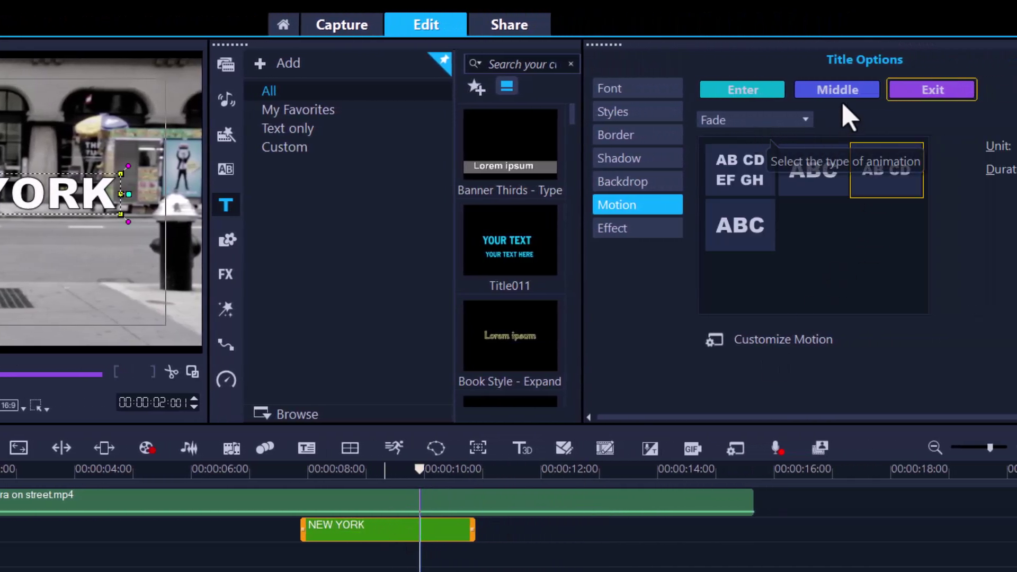
{"action": "left_click", "coordinate": [844, 89]}
{"action": "left_click", "coordinate": [755, 125]}
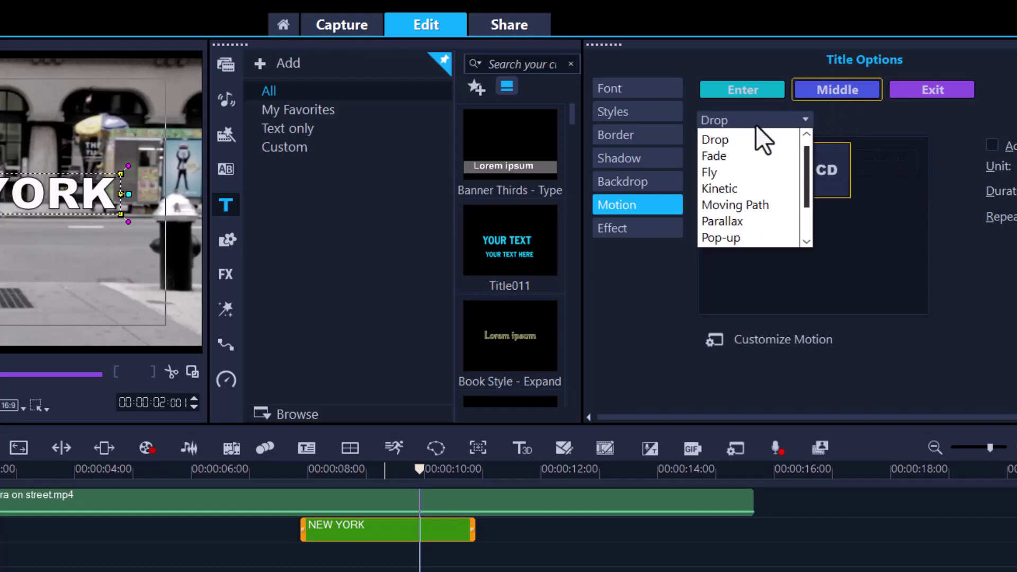
{"action": "left_click", "coordinate": [727, 141]}
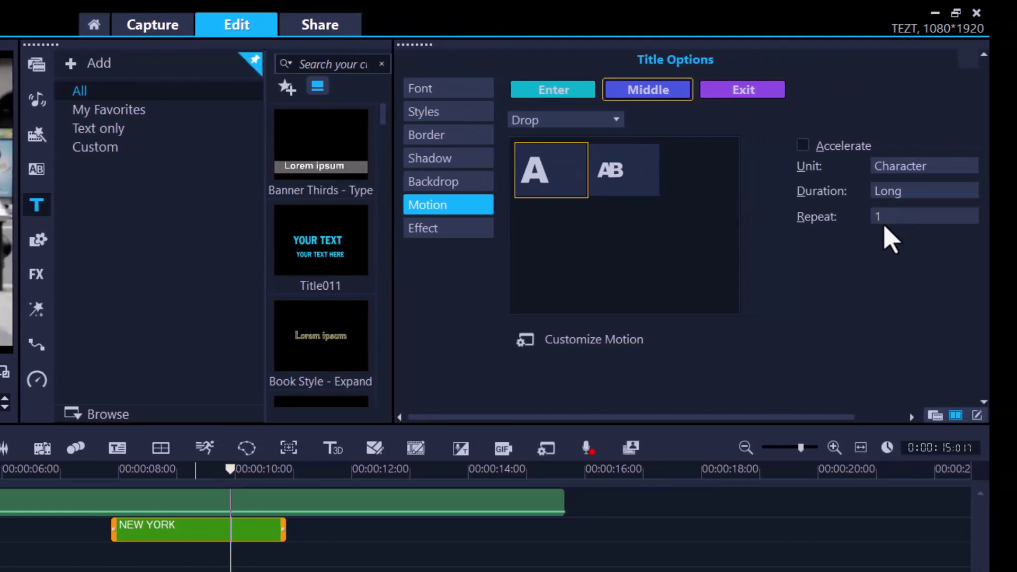
{"action": "left_click", "coordinate": [899, 194]}
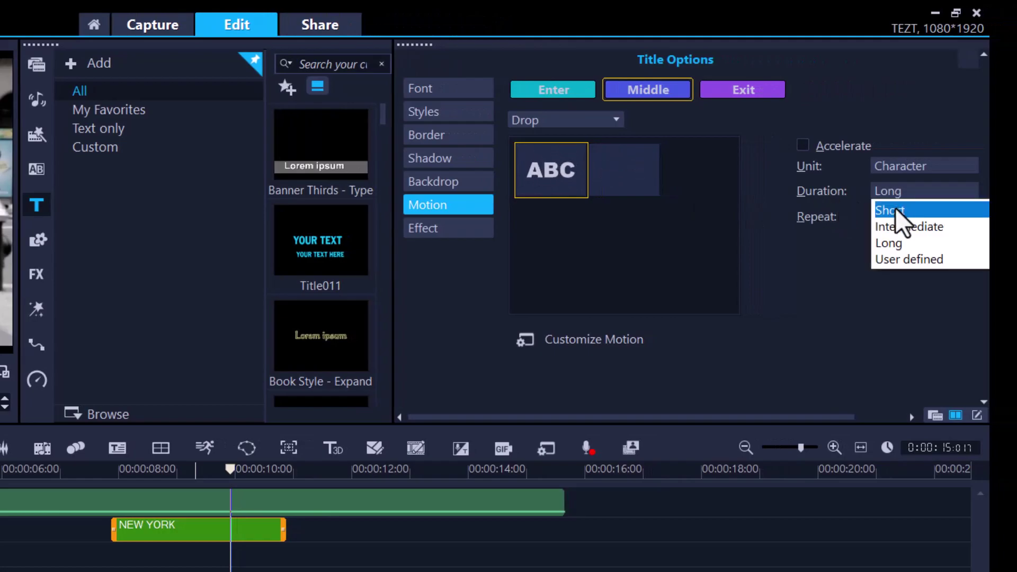
{"action": "left_click", "coordinate": [896, 207]}
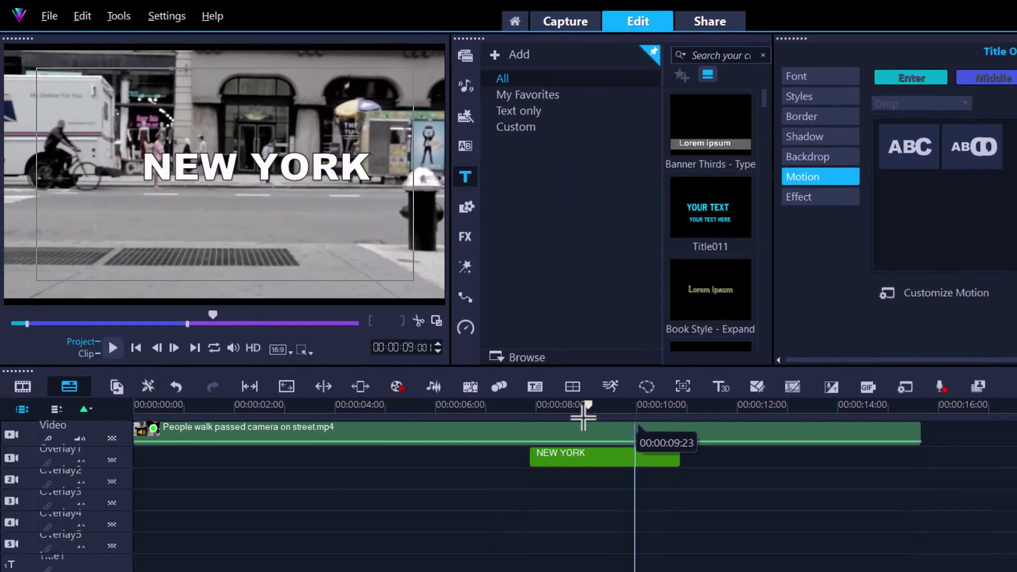
{"action": "left_click_drag", "start_coordinate": [232, 482], "coordinate": [111, 482]}
{"action": "left_click_drag", "start_coordinate": [528, 415], "coordinate": [561, 417]}
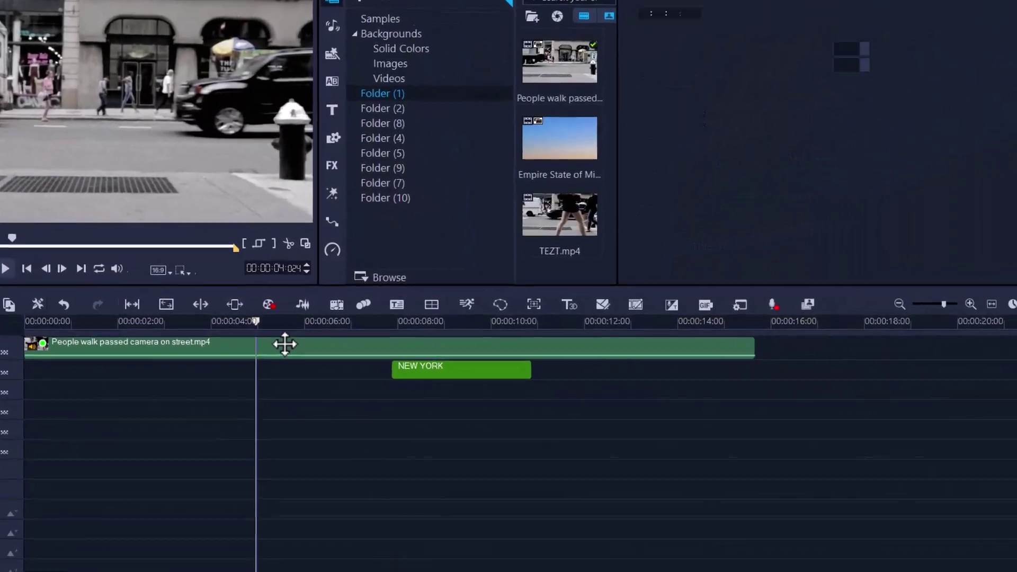
- Open Mask Creator on the street clip and jump to the taxi frame near 00:00:07:05
{"action": "left_click", "coordinate": [285, 345]}
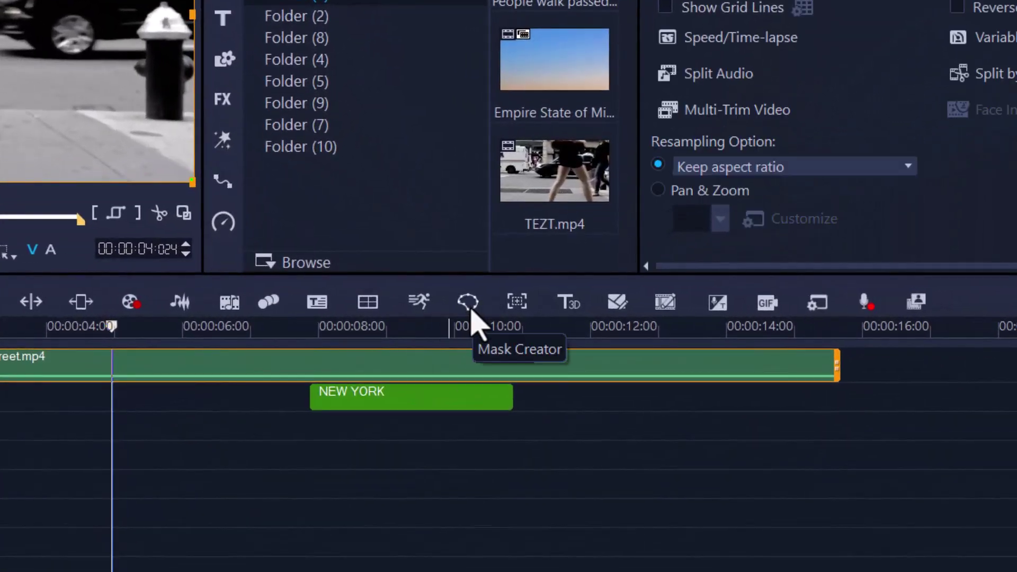
{"action": "left_click", "coordinate": [468, 303]}
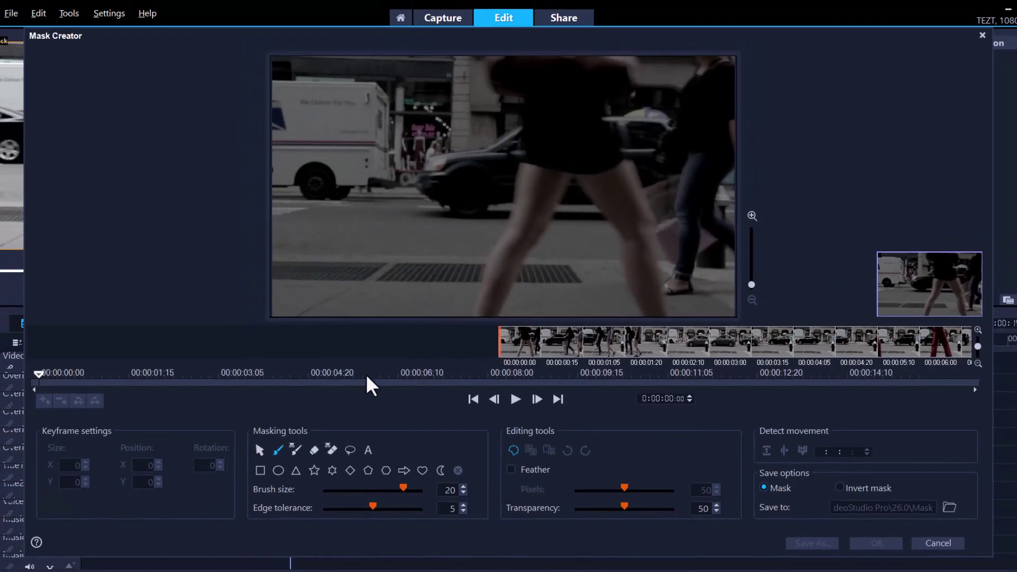
{"action": "left_click", "coordinate": [810, 355]}
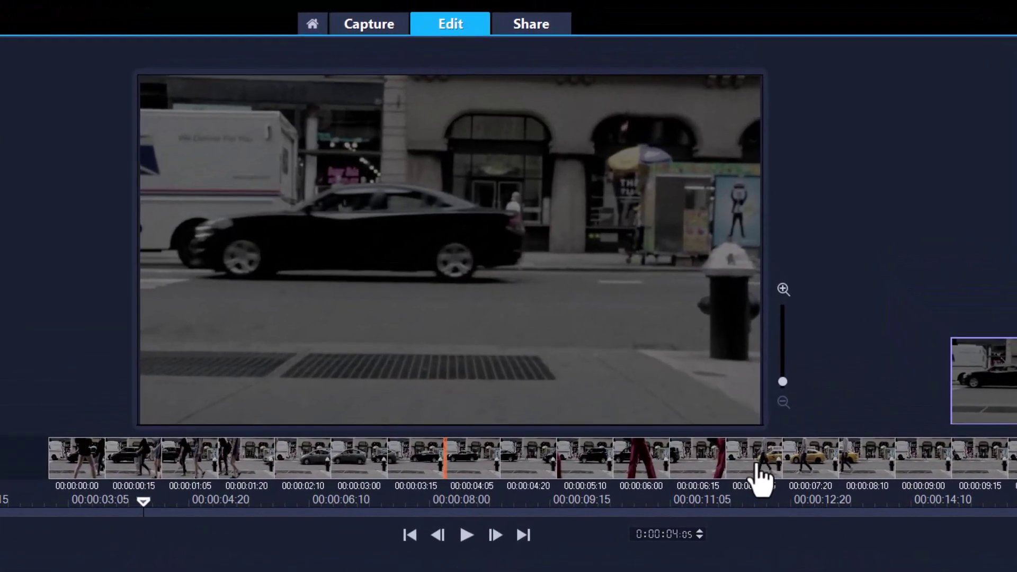
{"action": "left_click", "coordinate": [763, 466]}
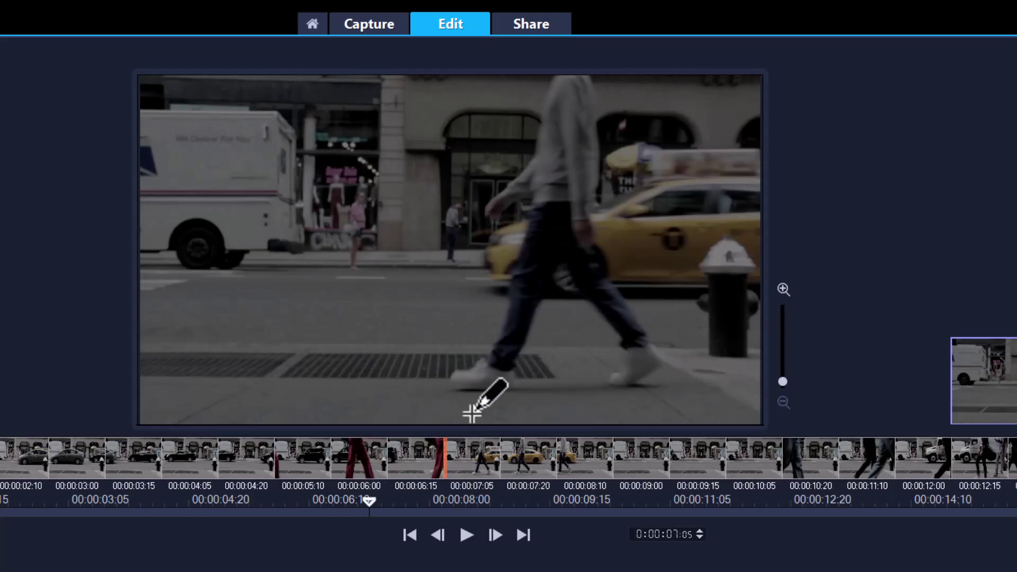
- Step forward eight frames to reach 0:00:07:13
{"action": "left_click", "coordinate": [496, 536]}
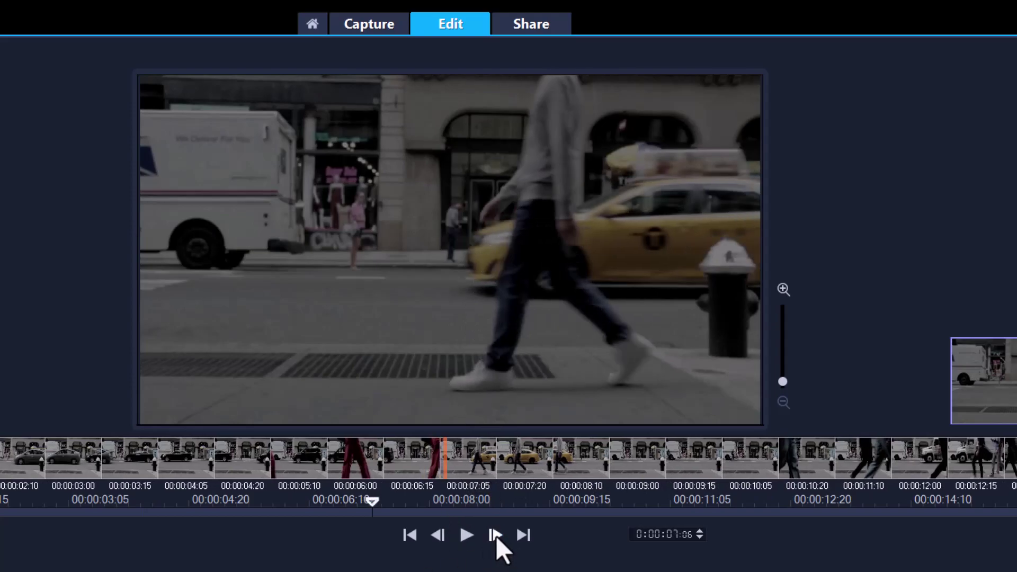
{"action": "left_click", "coordinate": [496, 535]}
{"action": "left_click", "coordinate": [496, 536]}
{"action": "left_click", "coordinate": [495, 536]}
{"action": "left_click", "coordinate": [496, 535]}
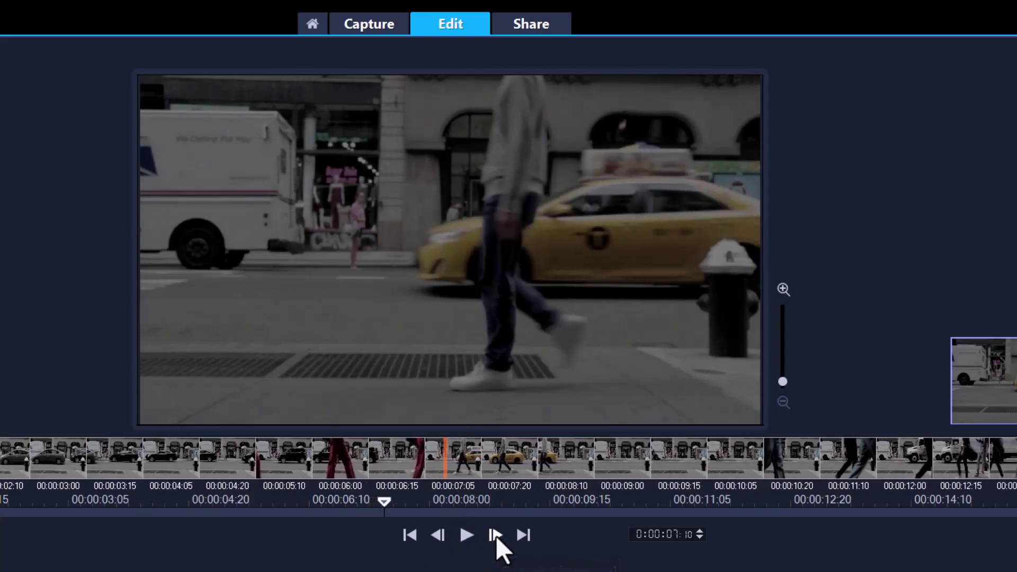
{"action": "left_click", "coordinate": [496, 535]}
{"action": "left_click", "coordinate": [496, 535]}
{"action": "left_click", "coordinate": [495, 535]}
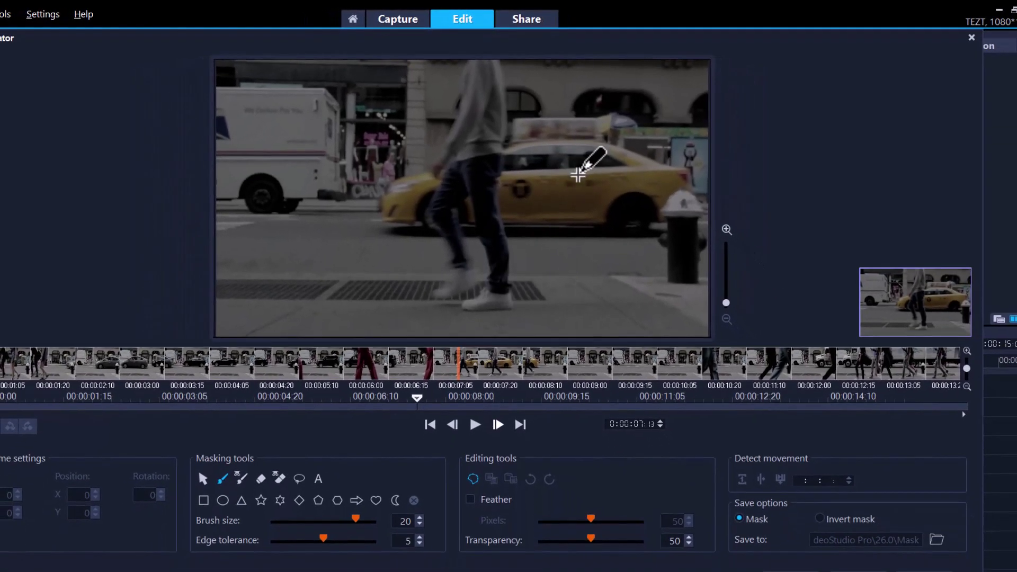
- Draw a rectangular mask across the street band with the Rectangle tool
{"action": "left_click", "coordinate": [203, 500]}
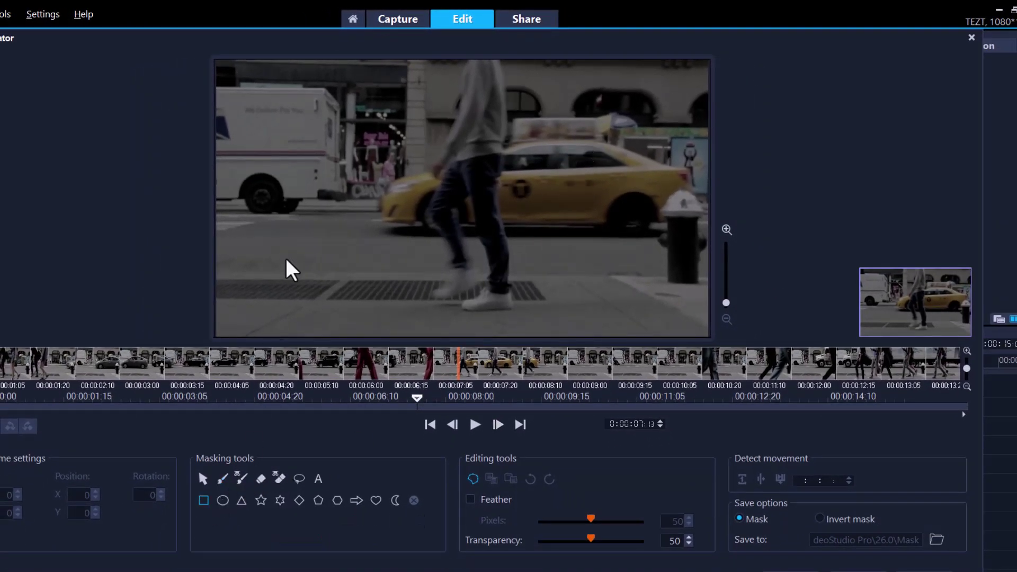
{"action": "left_click_drag", "start_coordinate": [246, 135], "coordinate": [693, 255]}
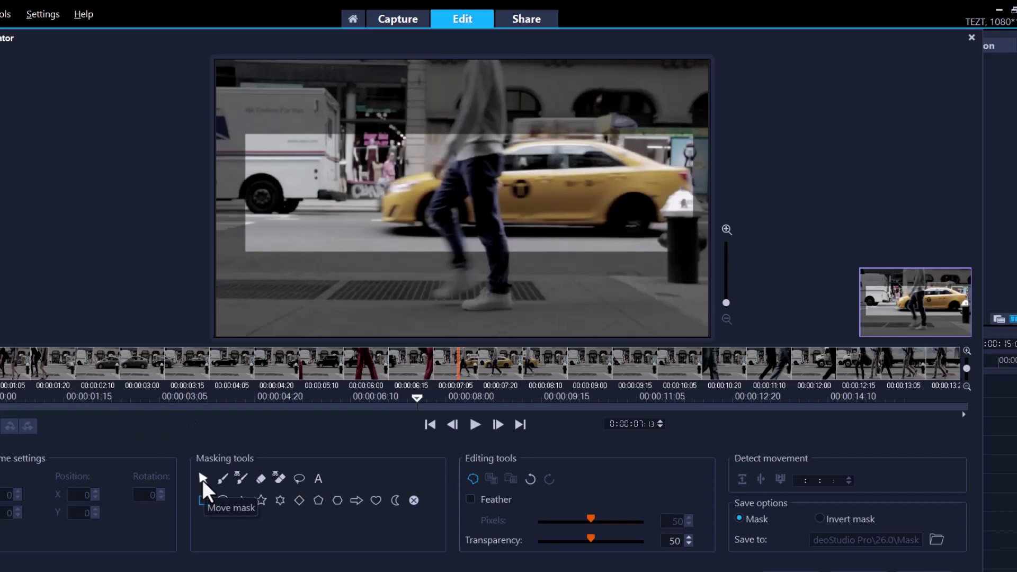
{"action": "left_click", "coordinate": [202, 480]}
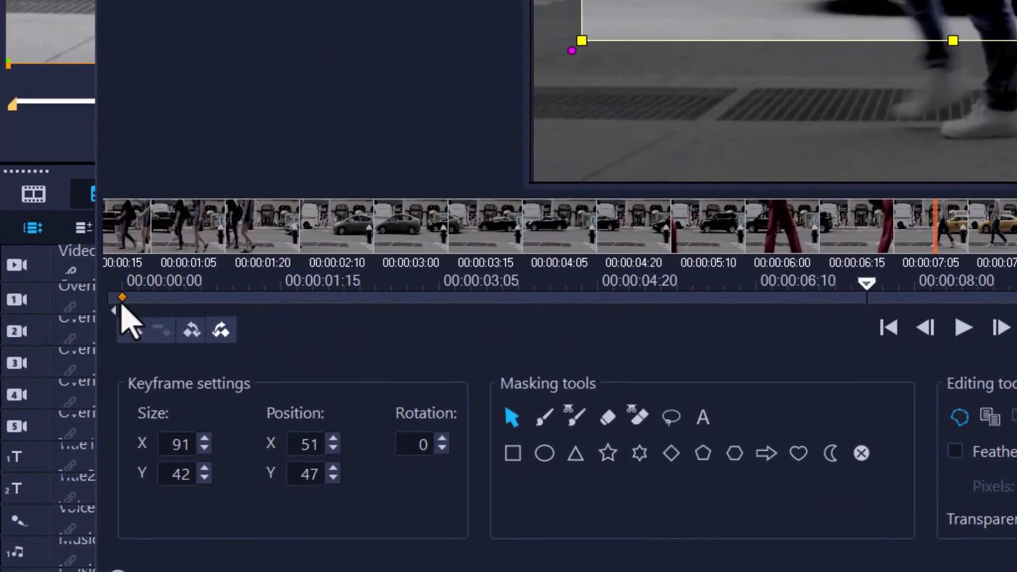
- Copy the mask's start keyframe
{"action": "left_click", "coordinate": [74, 406]}
{"action": "right_click", "coordinate": [124, 308]}
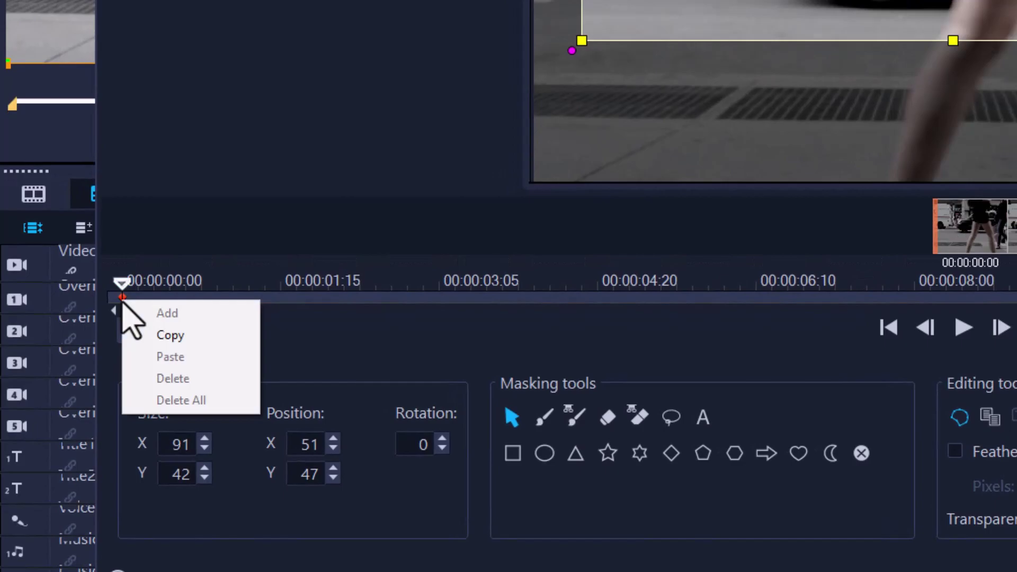
{"action": "left_click", "coordinate": [156, 335]}
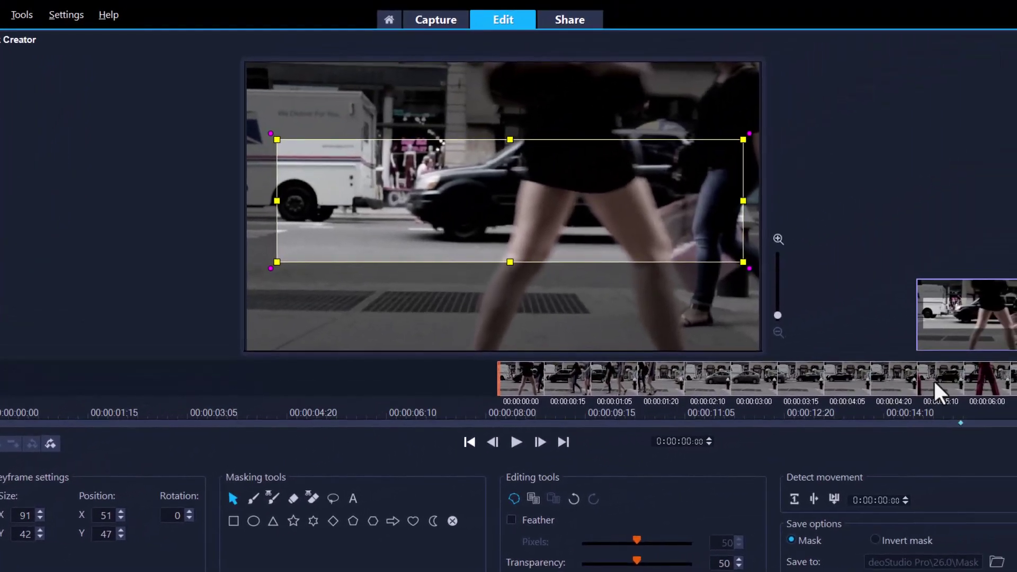
{"action": "scroll", "coordinate": [948, 389], "scroll_direction": "down", "scroll_amount": 5}
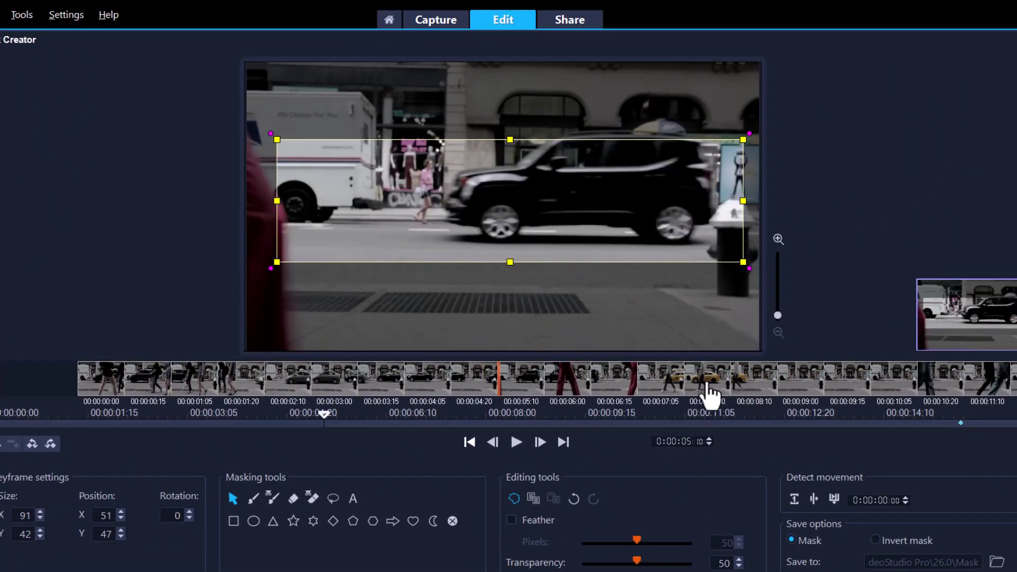
- Navigate the filmstrip and frame steps to land on 0:00:07:13
{"action": "left_click", "coordinate": [669, 380]}
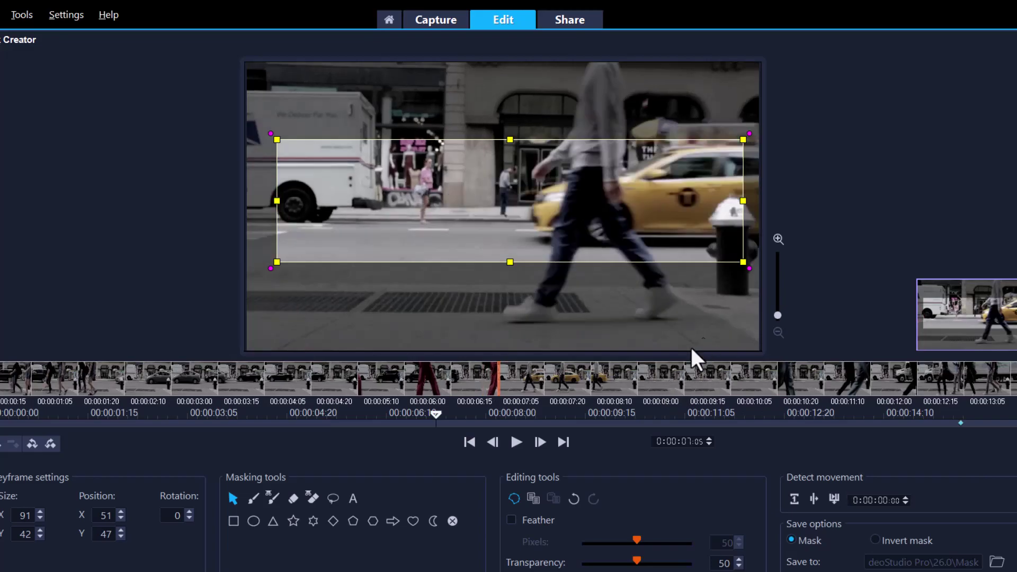
{"action": "left_click", "coordinate": [569, 376]}
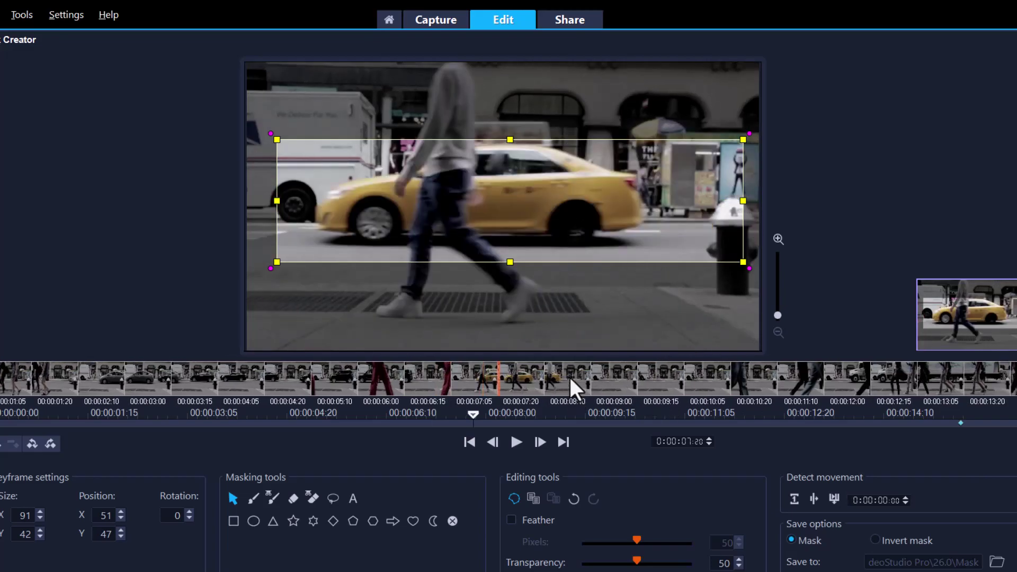
{"action": "left_click", "coordinate": [491, 443]}
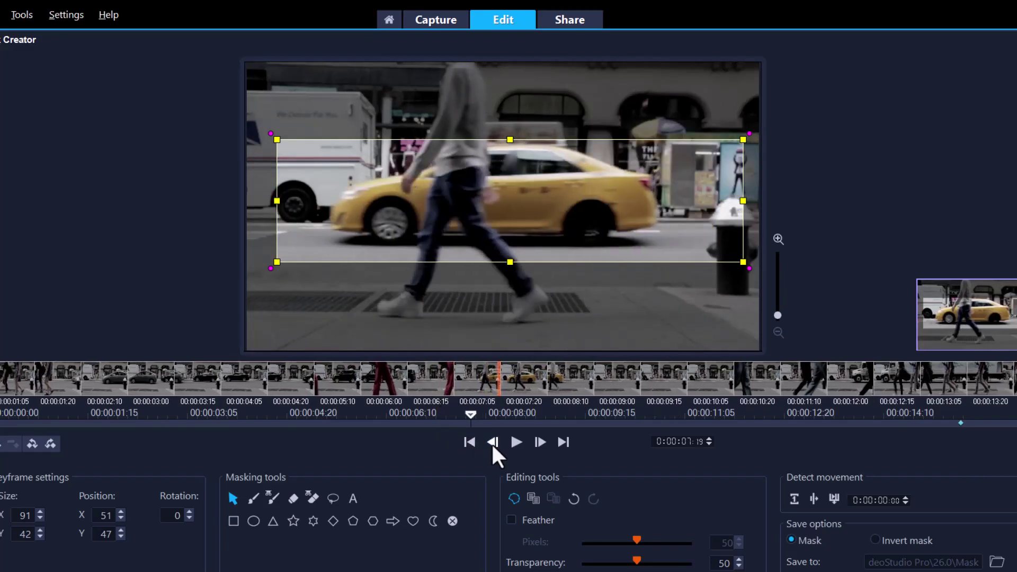
{"action": "left_click", "coordinate": [491, 443]}
{"action": "left_click", "coordinate": [491, 442]}
{"action": "left_click", "coordinate": [489, 442]}
{"action": "left_click", "coordinate": [490, 442]}
{"action": "left_click", "coordinate": [490, 443]}
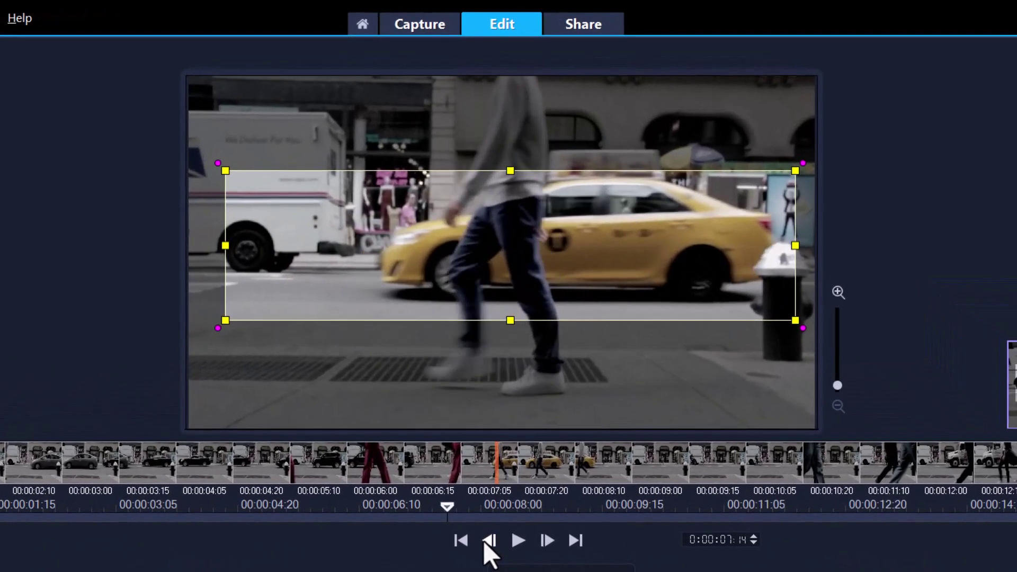
{"action": "left_click", "coordinate": [484, 541]}
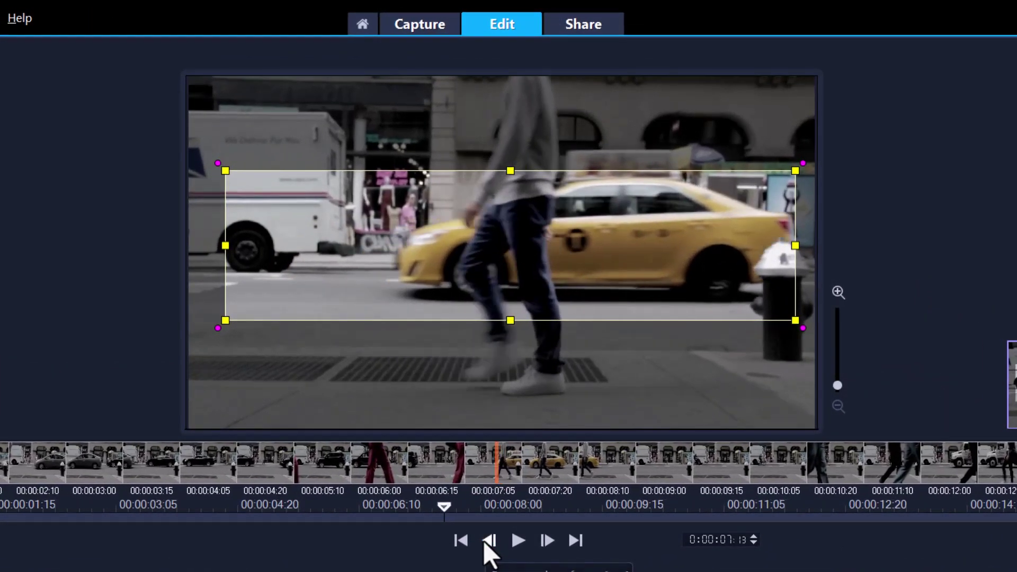
- Paste the copied mask keyframe at 0:00:07:13 and scrub to check it
{"action": "right_click", "coordinate": [443, 520]}
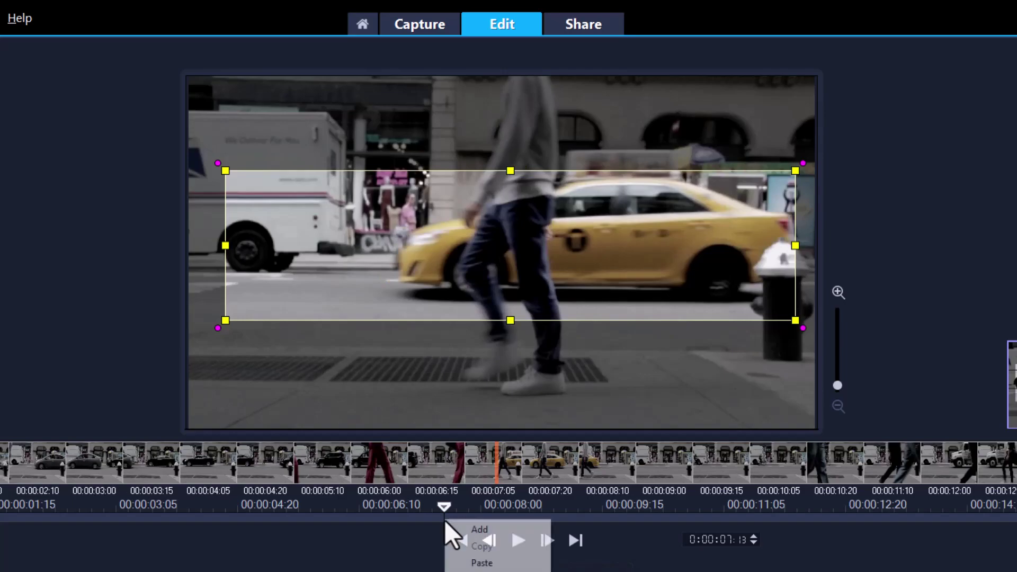
{"action": "left_click", "coordinate": [480, 564]}
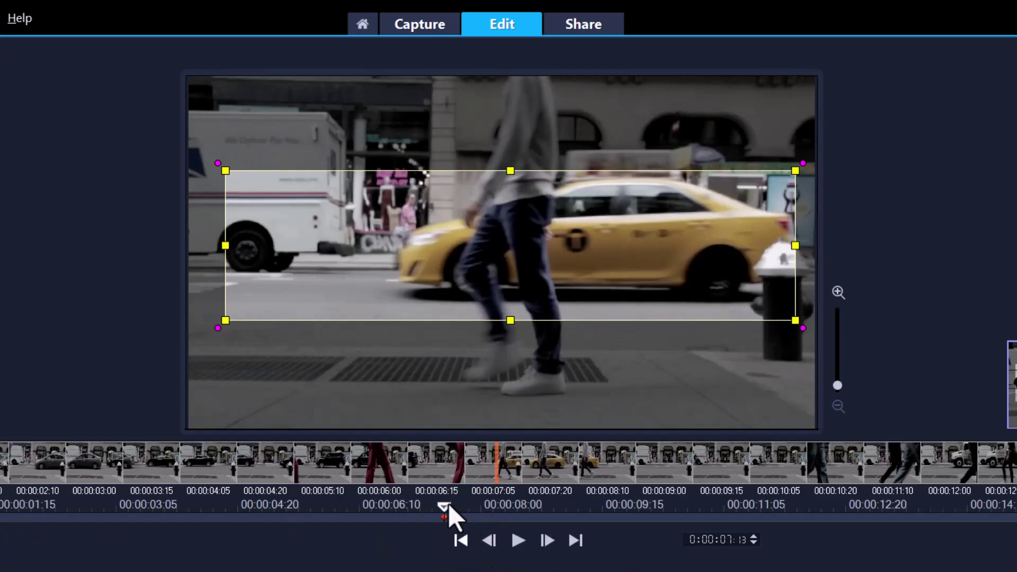
{"action": "left_click_drag", "start_coordinate": [444, 506], "coordinate": [146, 495]}
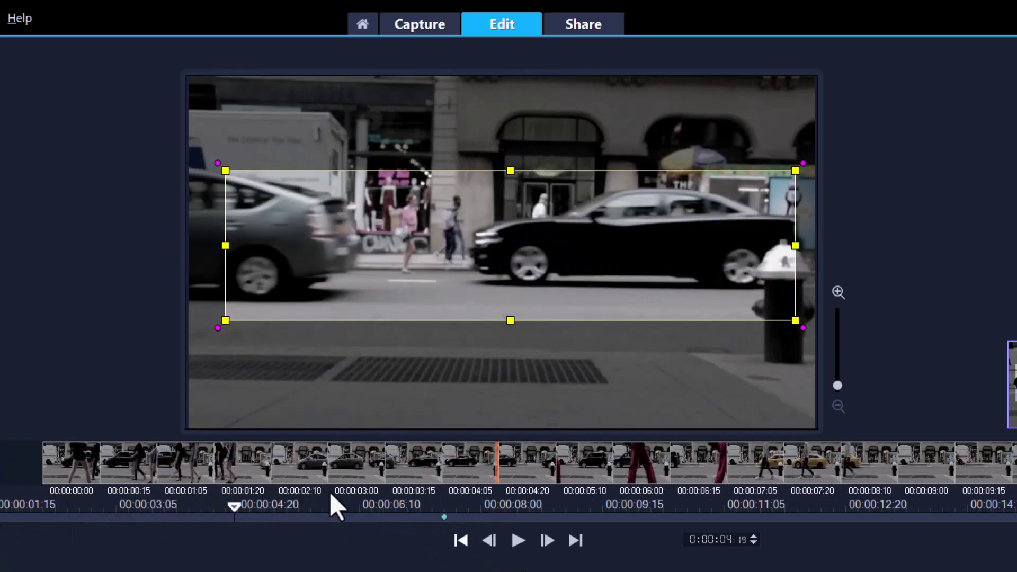
{"action": "left_click_drag", "start_coordinate": [331, 495], "coordinate": [439, 493]}
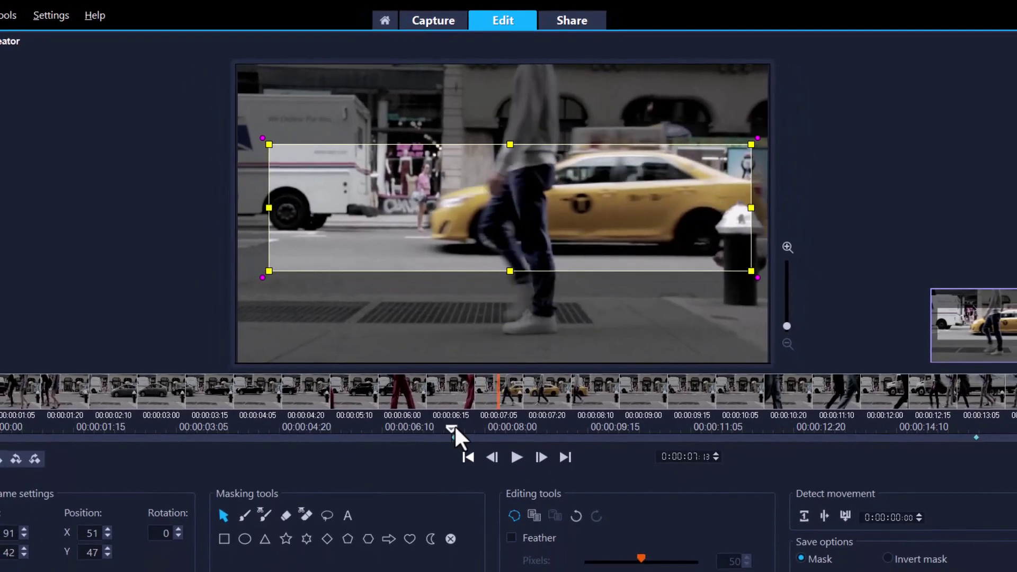
{"action": "left_click_drag", "start_coordinate": [454, 429], "coordinate": [451, 428]}
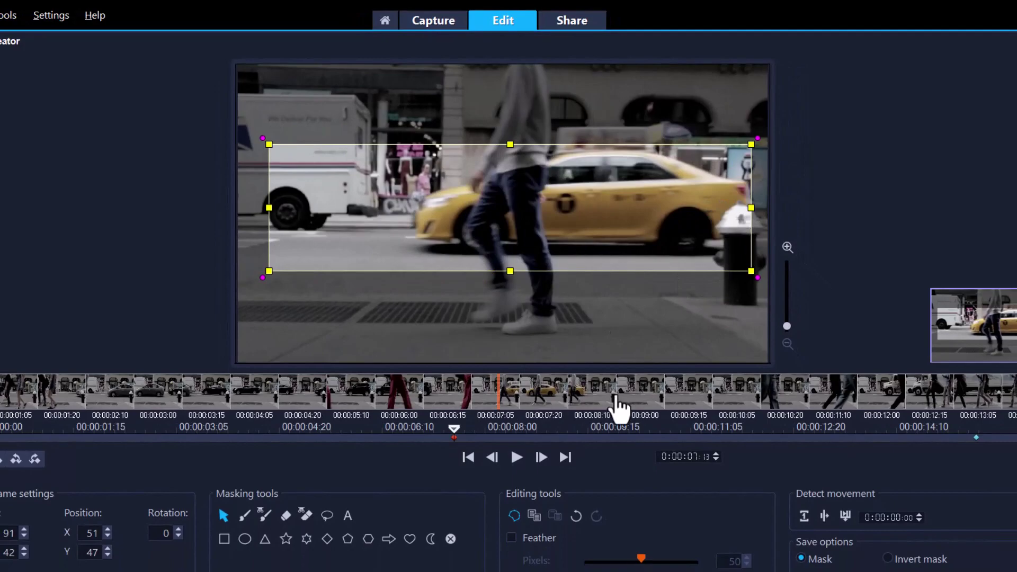
- Keyframe the mask sliding left with the taxi over the first several frames
{"action": "left_click", "coordinate": [542, 453]}
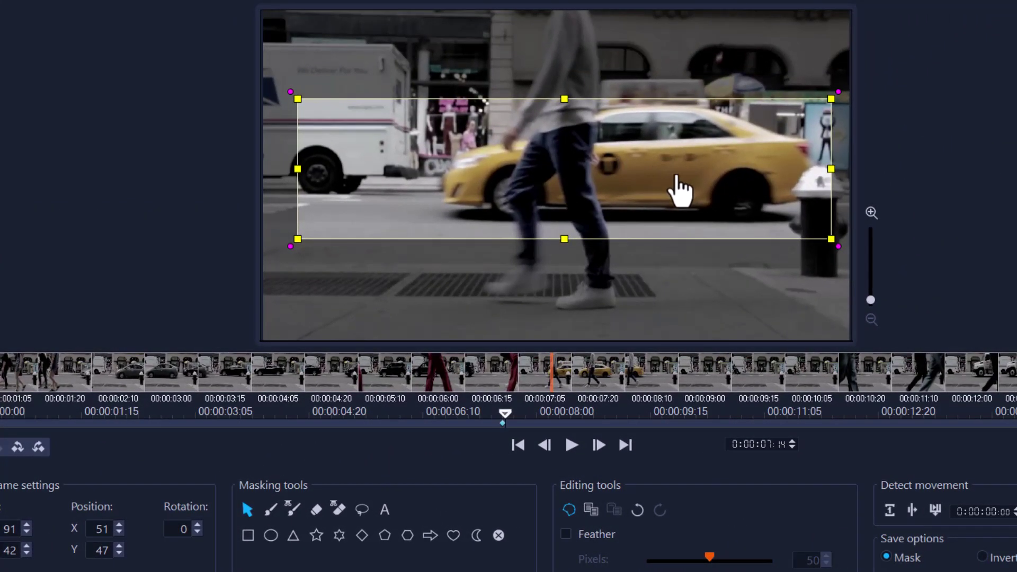
{"action": "left_click_drag", "start_coordinate": [676, 177], "coordinate": [658, 177]}
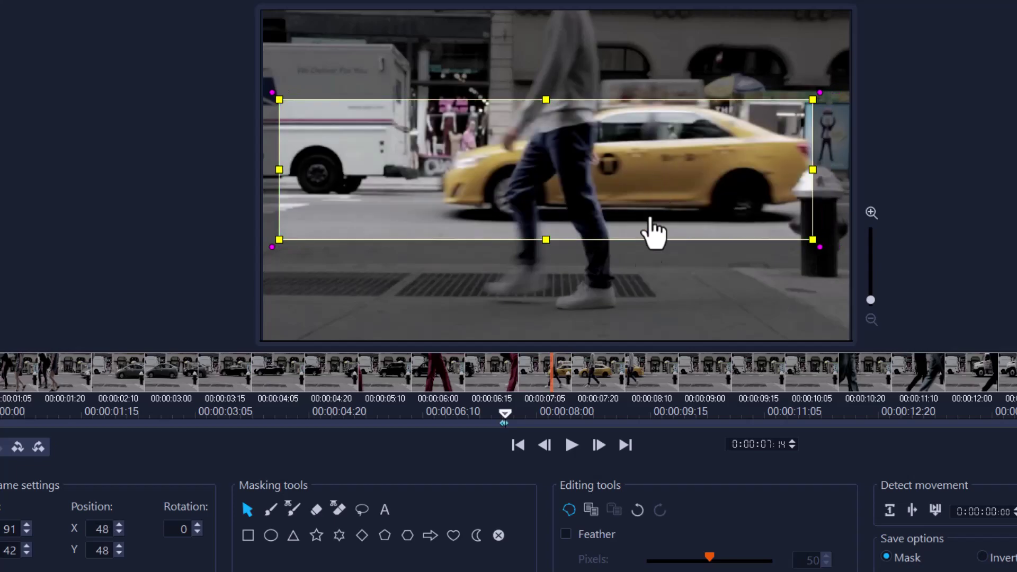
{"action": "left_click", "coordinate": [599, 447]}
{"action": "left_click", "coordinate": [599, 447]}
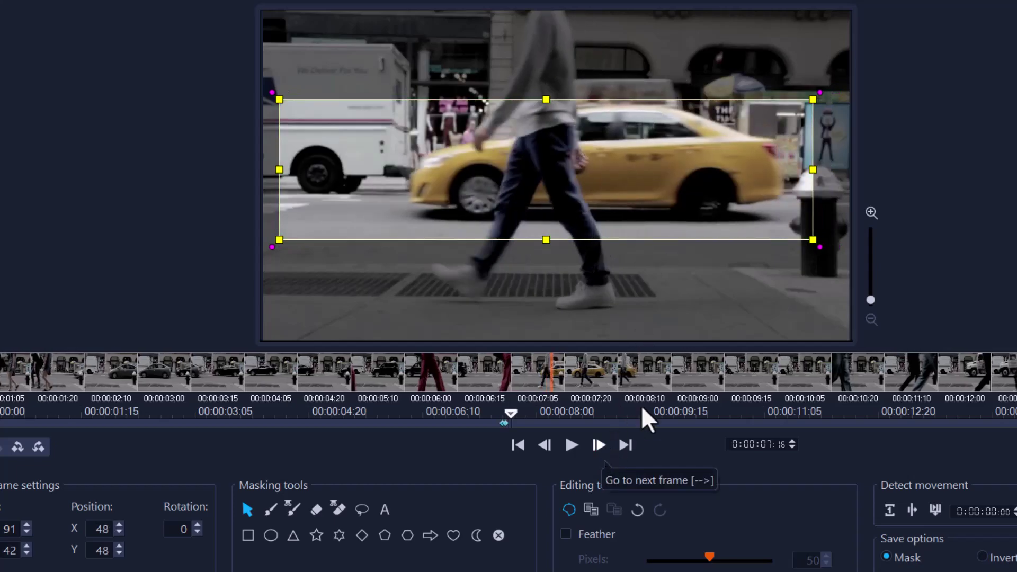
{"action": "left_click_drag", "start_coordinate": [752, 201], "coordinate": [718, 214]}
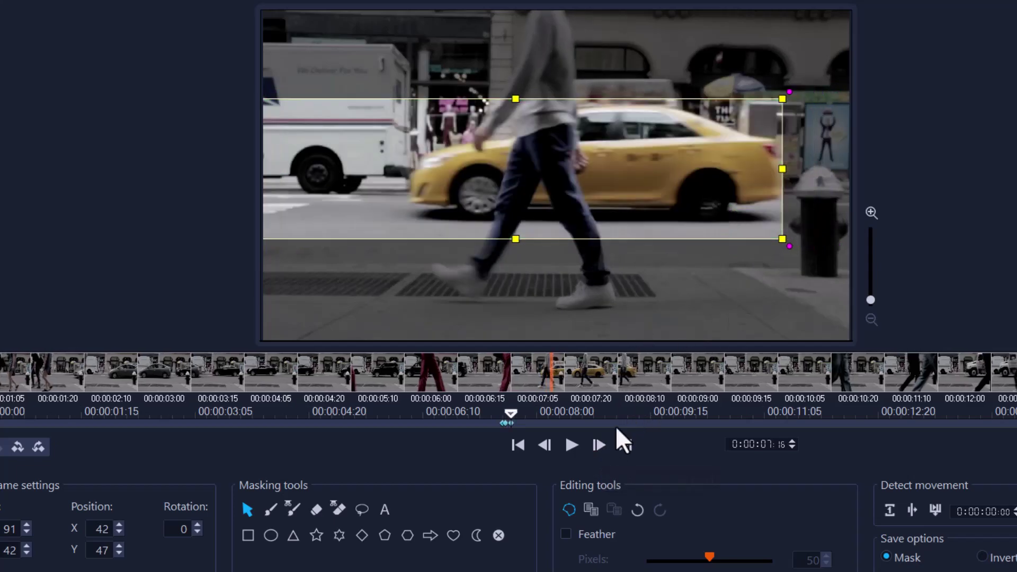
{"action": "left_click", "coordinate": [599, 446]}
{"action": "left_click", "coordinate": [598, 446]}
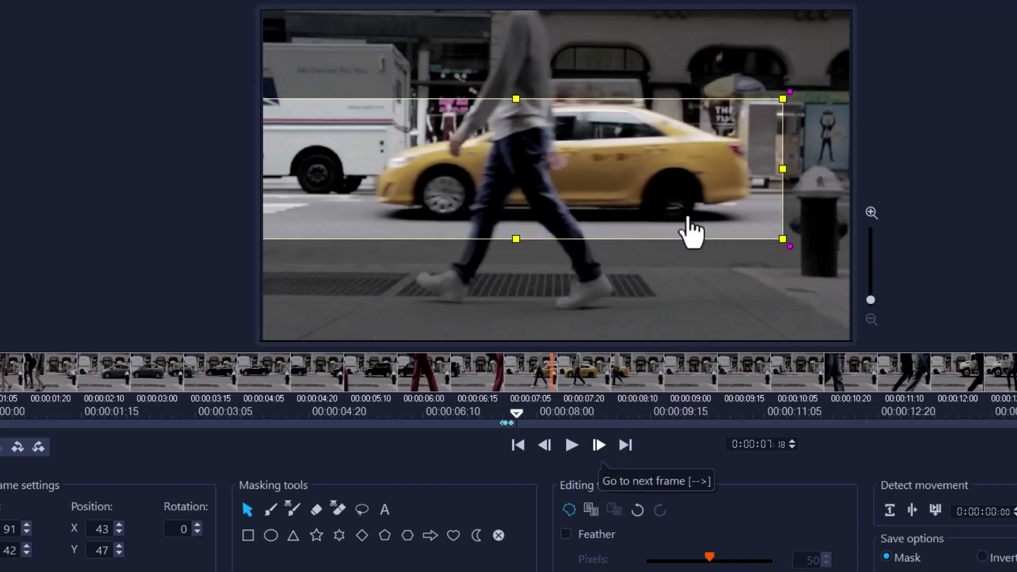
{"action": "left_click_drag", "start_coordinate": [689, 219], "coordinate": [657, 214]}
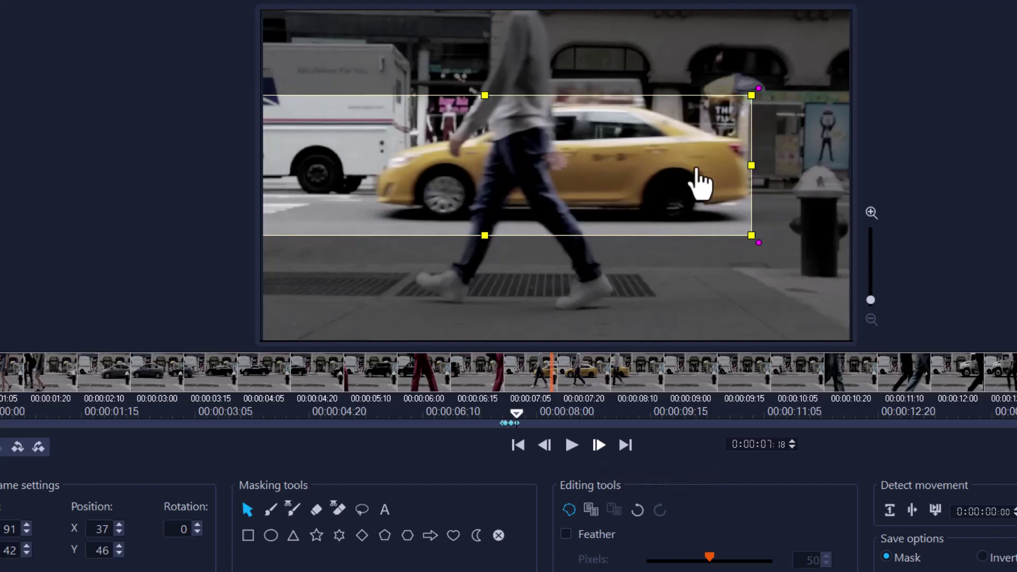
{"action": "left_click", "coordinate": [599, 445]}
{"action": "left_click", "coordinate": [598, 445]}
{"action": "left_click", "coordinate": [598, 445]}
{"action": "left_click", "coordinate": [598, 445]}
{"action": "left_click_drag", "start_coordinate": [692, 220], "coordinate": [657, 220]}
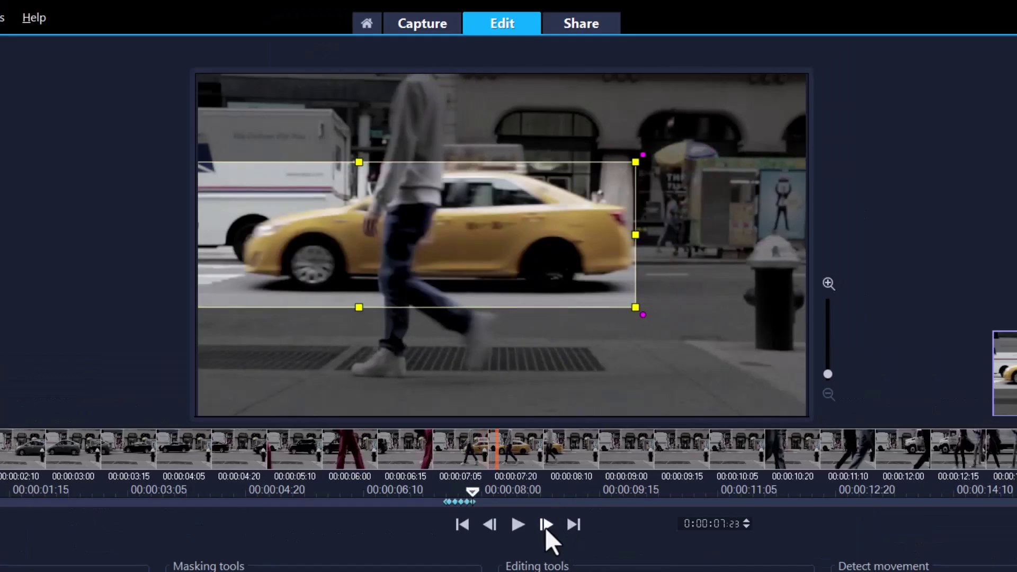
- Continue tracking the taxi frame by frame, pushing the mask to the picture's left edge
{"action": "left_click", "coordinate": [545, 527]}
{"action": "left_click_drag", "start_coordinate": [552, 308], "coordinate": [432, 307]}
{"action": "left_click", "coordinate": [549, 522]}
{"action": "left_click", "coordinate": [548, 522]}
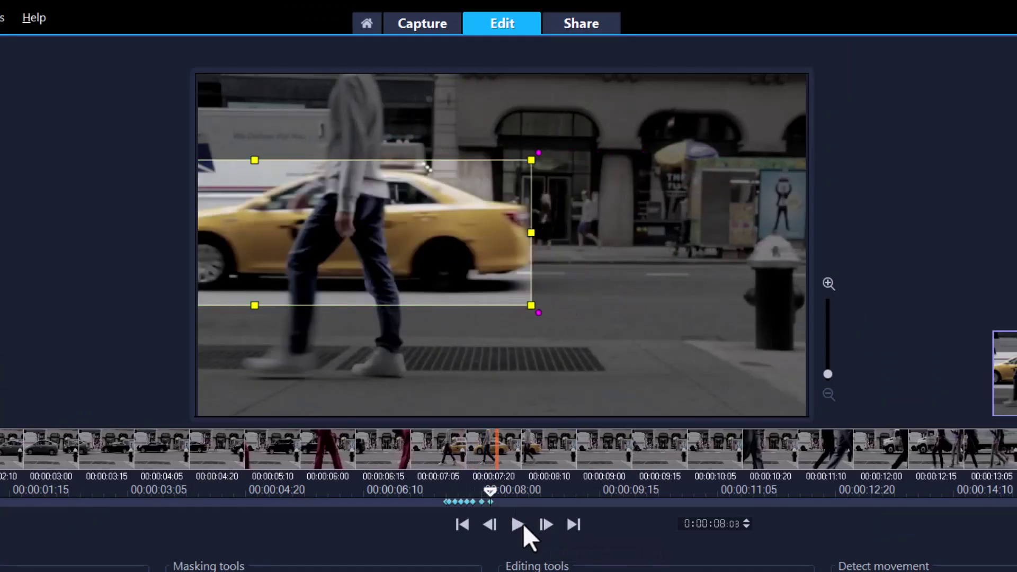
{"action": "left_click", "coordinate": [545, 526]}
{"action": "left_click_drag", "start_coordinate": [479, 281], "coordinate": [333, 291]}
{"action": "left_click", "coordinate": [545, 527]}
{"action": "left_click", "coordinate": [545, 527]}
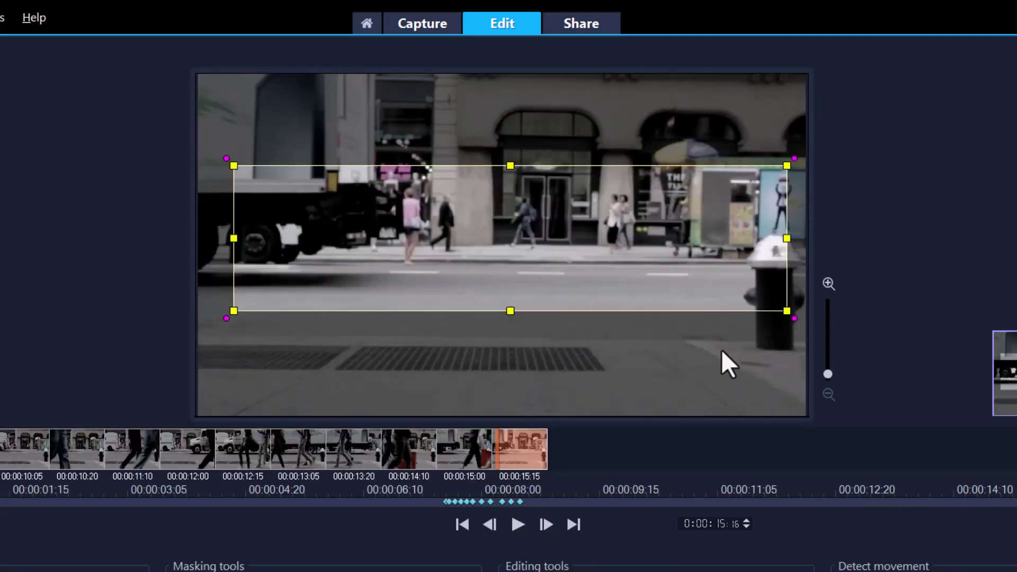
{"action": "left_click_drag", "start_coordinate": [776, 297], "coordinate": [217, 297]}
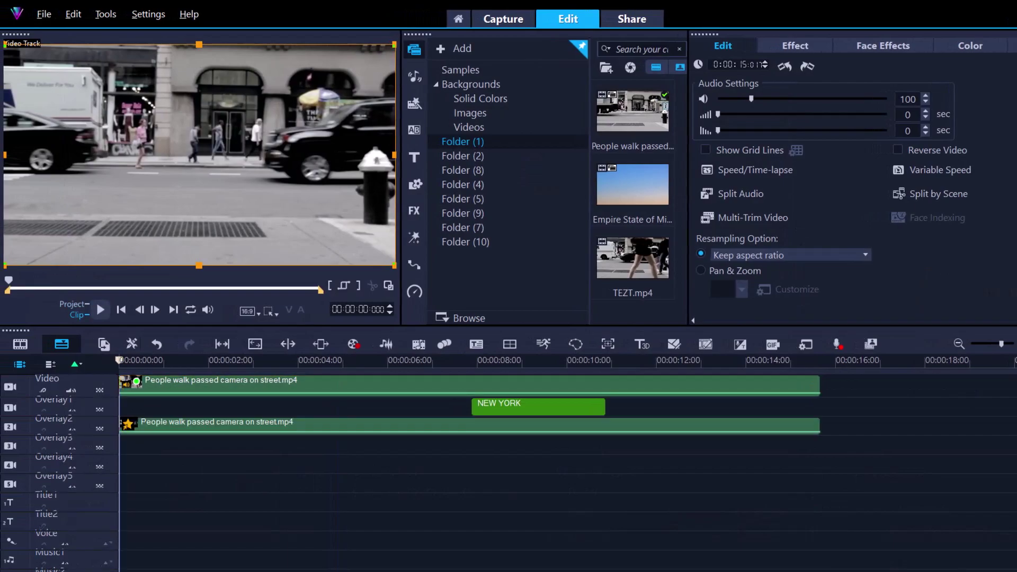
- Save the mask to add the masked clip to Overlay2, then scrub to check the taxi reveal
{"action": "left_click", "coordinate": [586, 429]}
{"action": "left_click_drag", "start_coordinate": [436, 362], "coordinate": [461, 378]}
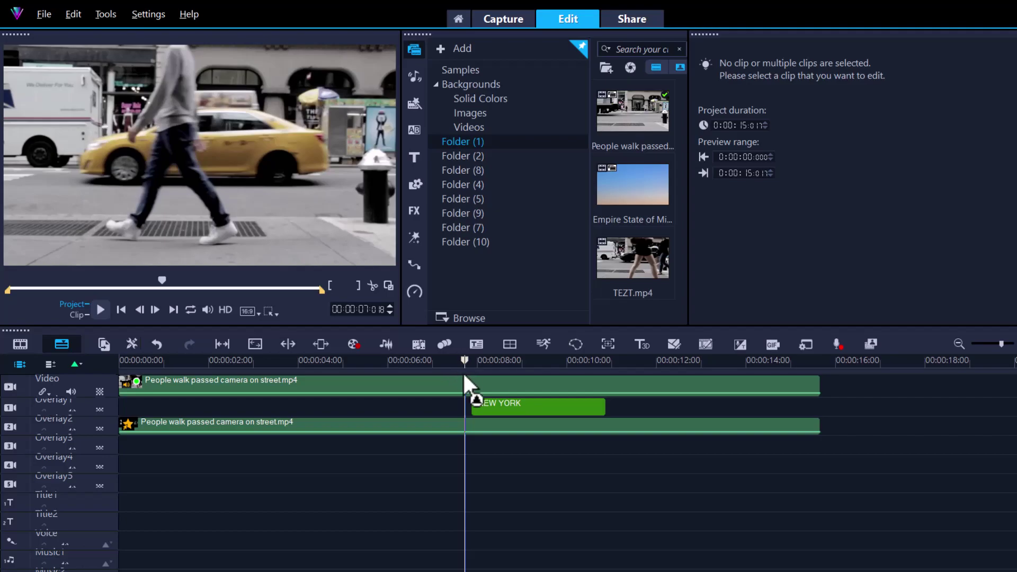
{"action": "mouse_move", "coordinate": [473, 363]}
{"action": "left_mouse_down"}
{"action": "mouse_move", "coordinate": [443, 363]}
{"action": "mouse_move", "coordinate": [520, 363]}
{"action": "mouse_move", "coordinate": [473, 374]}
{"action": "left_mouse_up"}
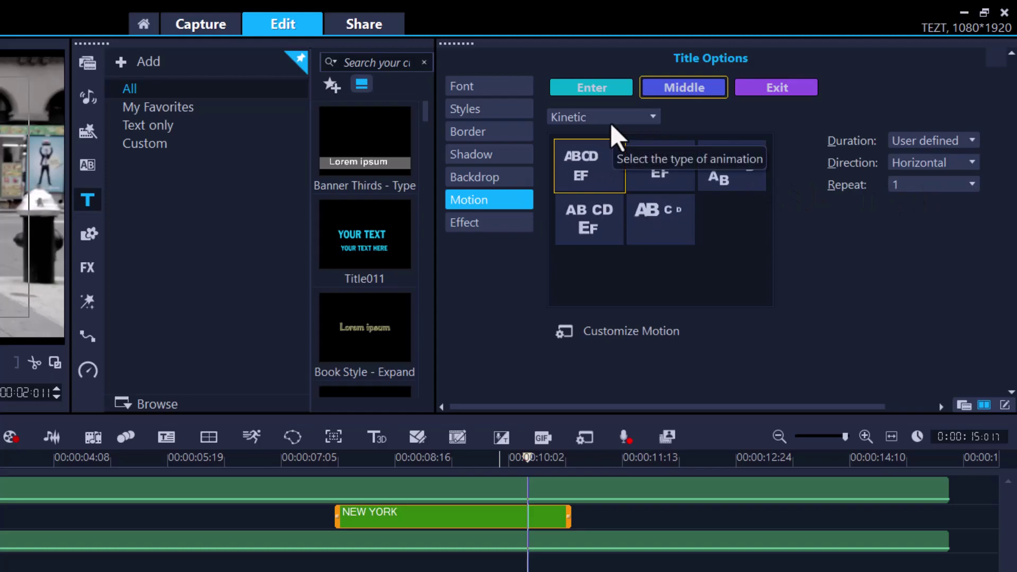
- Rewind to about 6:24 and play the Kinetic NEW YORK title emerging behind the taxi
{"action": "left_click", "coordinate": [532, 462]}
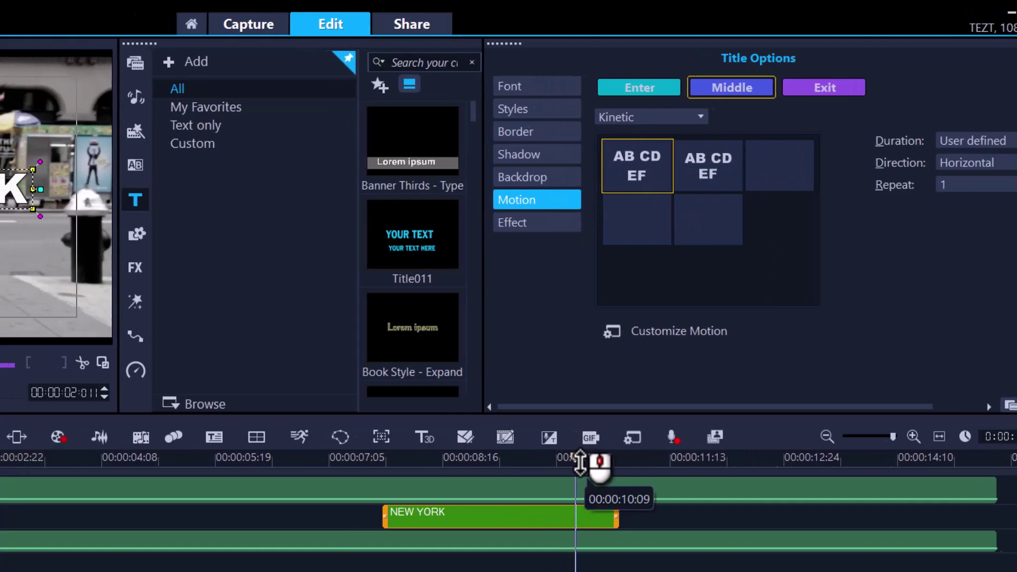
{"action": "left_click_drag", "start_coordinate": [580, 461], "coordinate": [242, 479]}
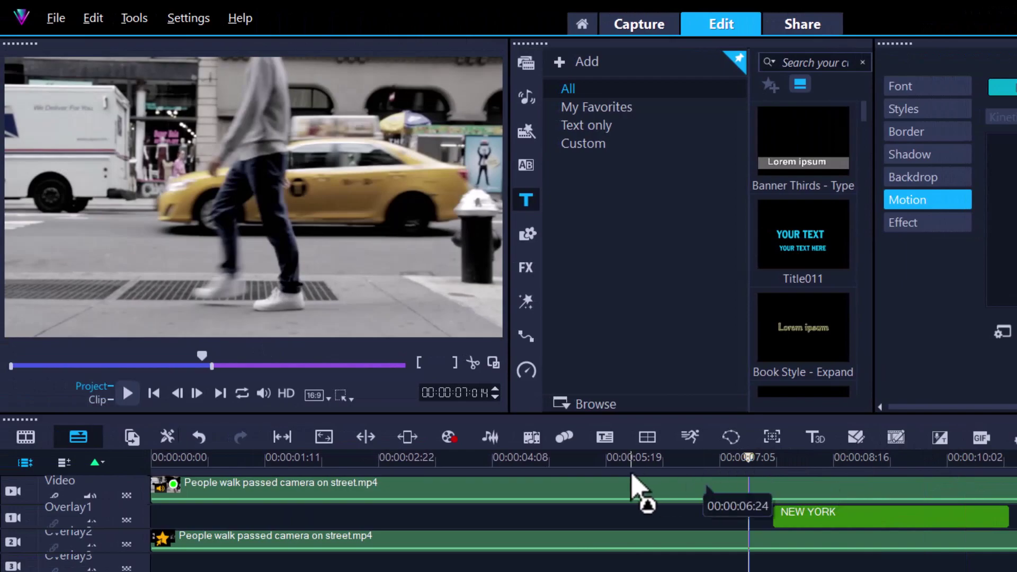
{"action": "key", "text": "space"}
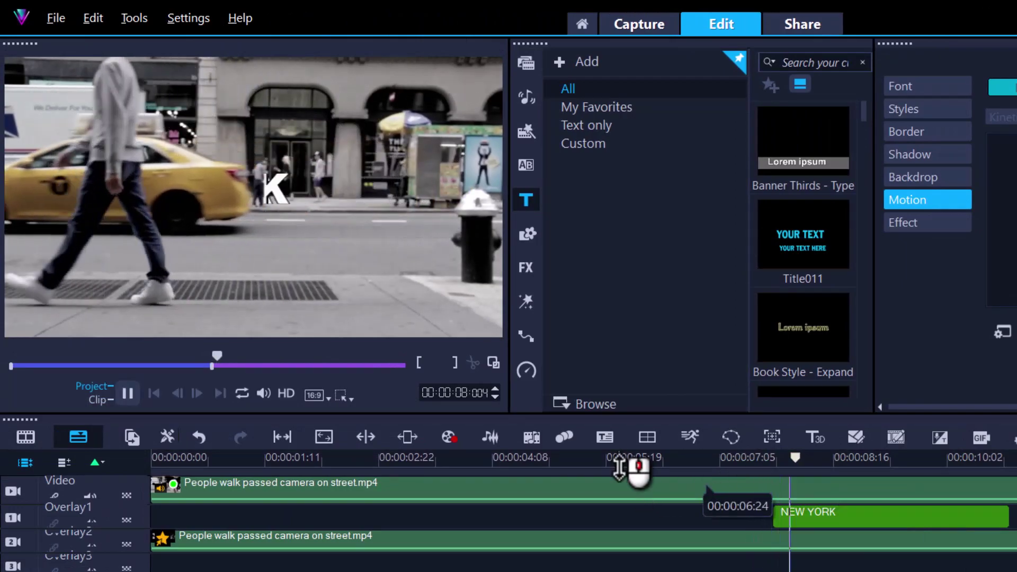
{"action": "key", "text": "space"}
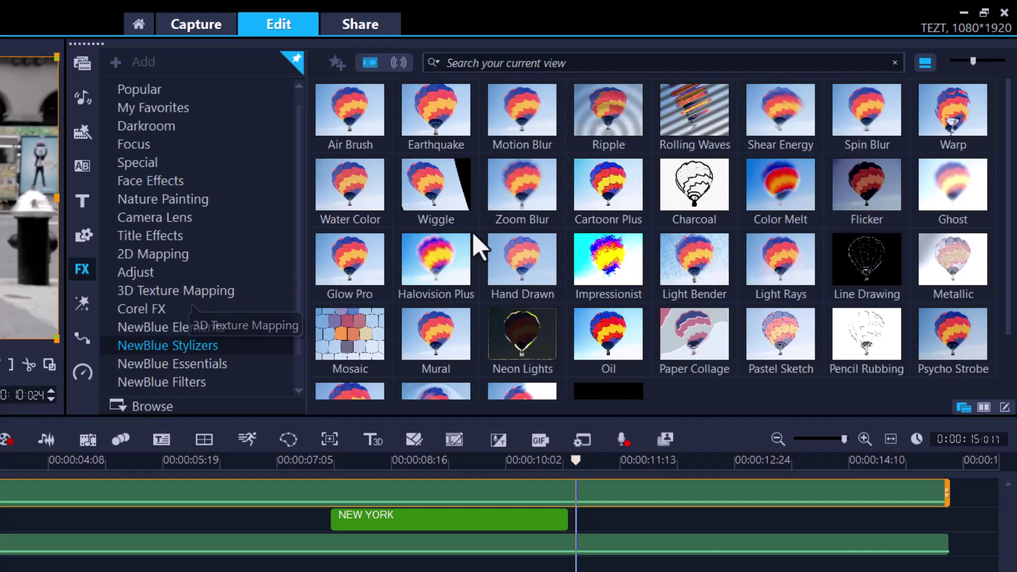
- Apply the NewBlue Stylizers Charcoal effect to the street footage on the top video track
{"action": "left_click", "coordinate": [703, 194]}
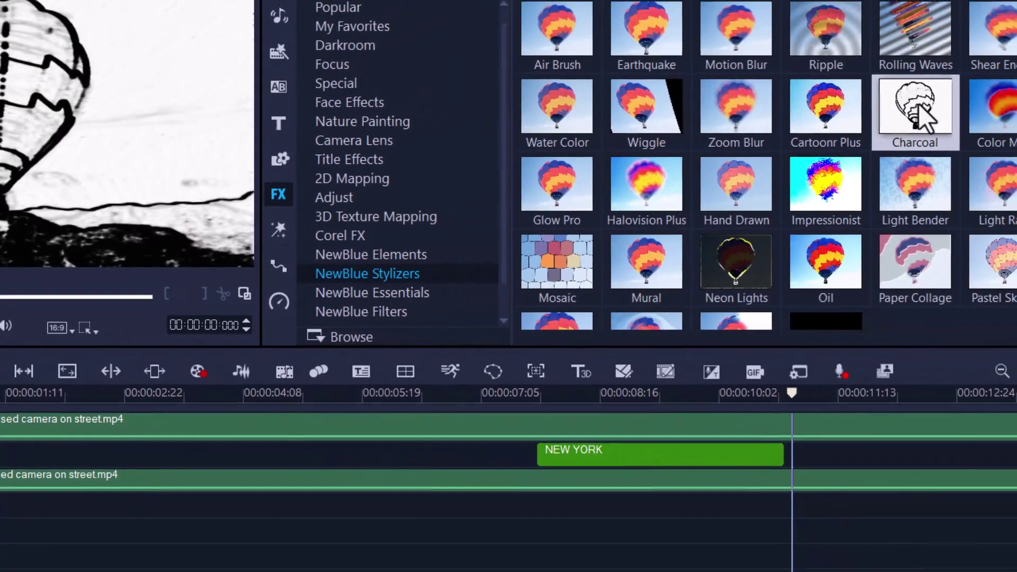
{"action": "left_click_drag", "start_coordinate": [919, 106], "coordinate": [438, 427]}
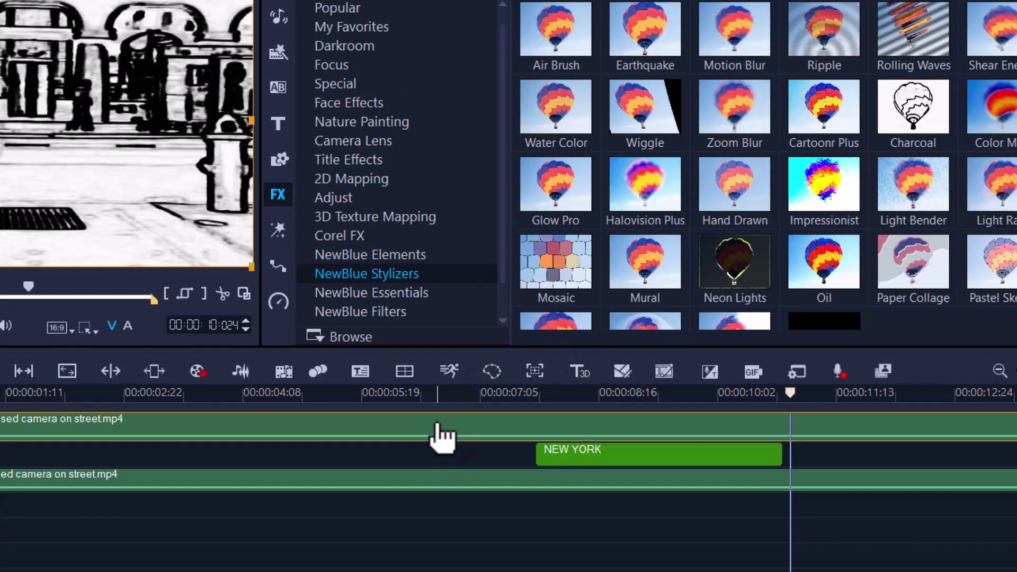
{"action": "left_click_drag", "start_coordinate": [915, 114], "coordinate": [341, 481]}
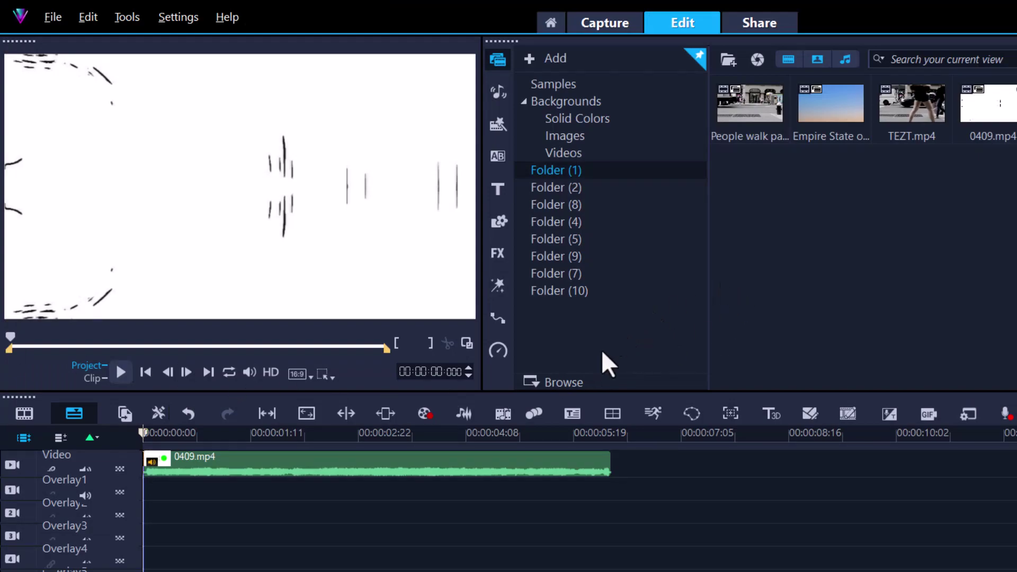
{"action": "right_click", "coordinate": [475, 457]}
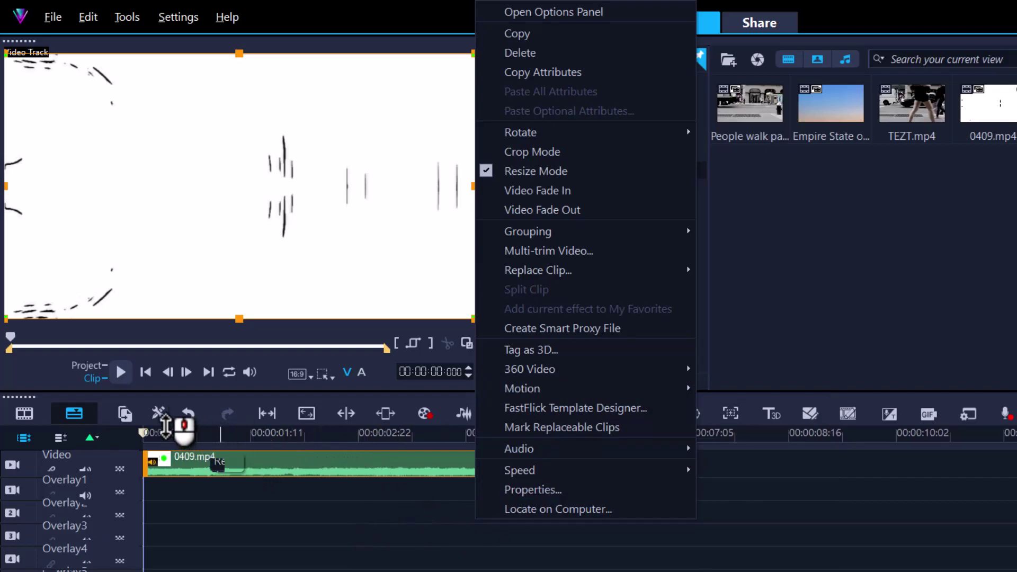
{"action": "left_click", "coordinate": [120, 372]}
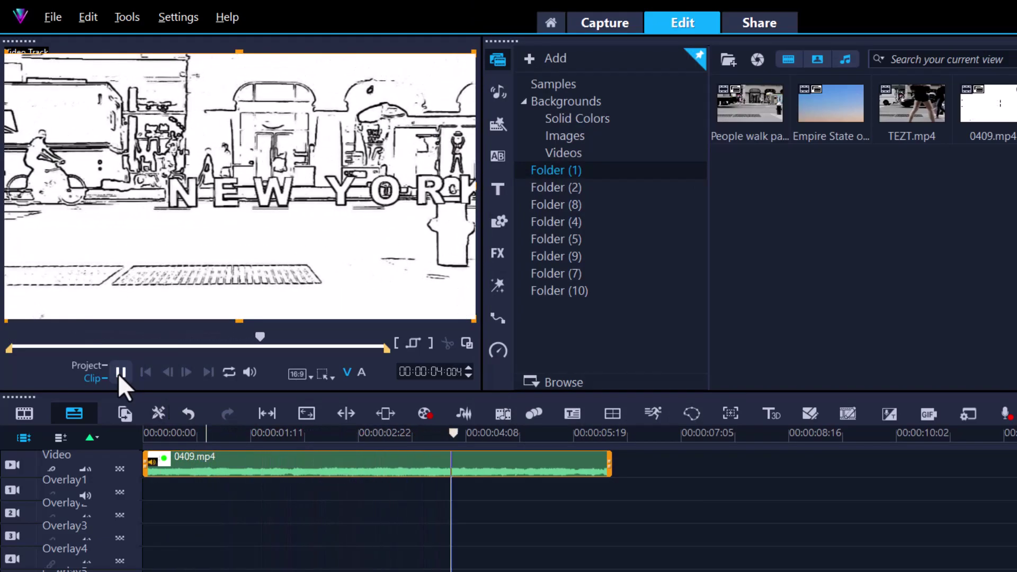
{"action": "left_click", "coordinate": [119, 374]}
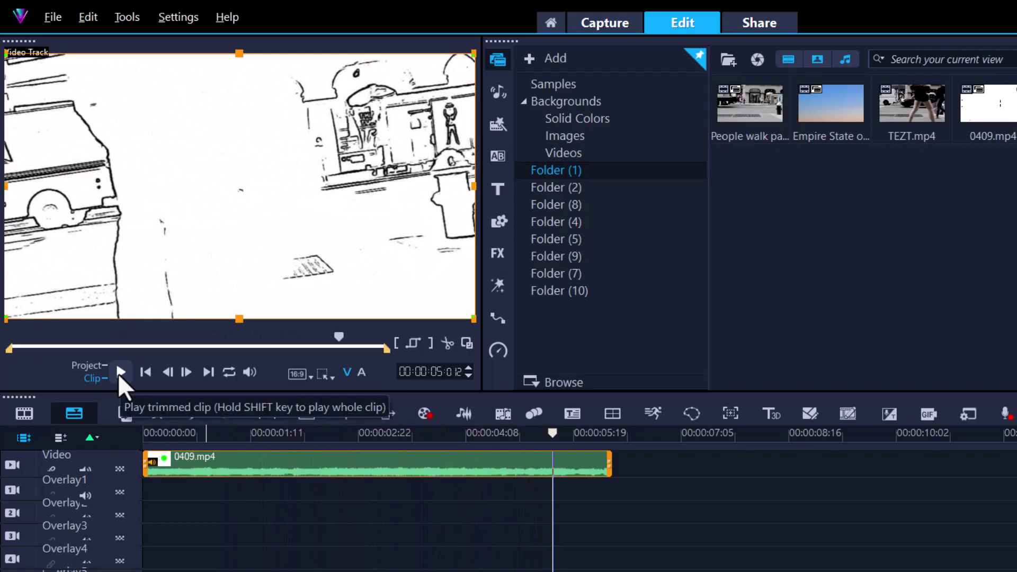